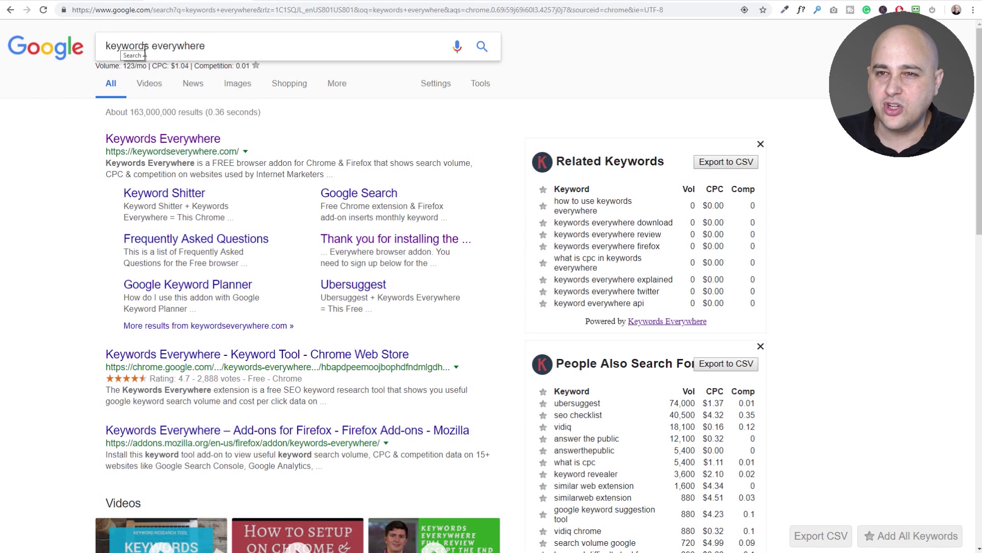
# Step: Review the Google results and related searches for "keywords everywhere", and open the extension's Chrome Web Store listing
pyautogui.scroll(-1, 264, 193)
pyautogui.scroll(-15, 263, 188)
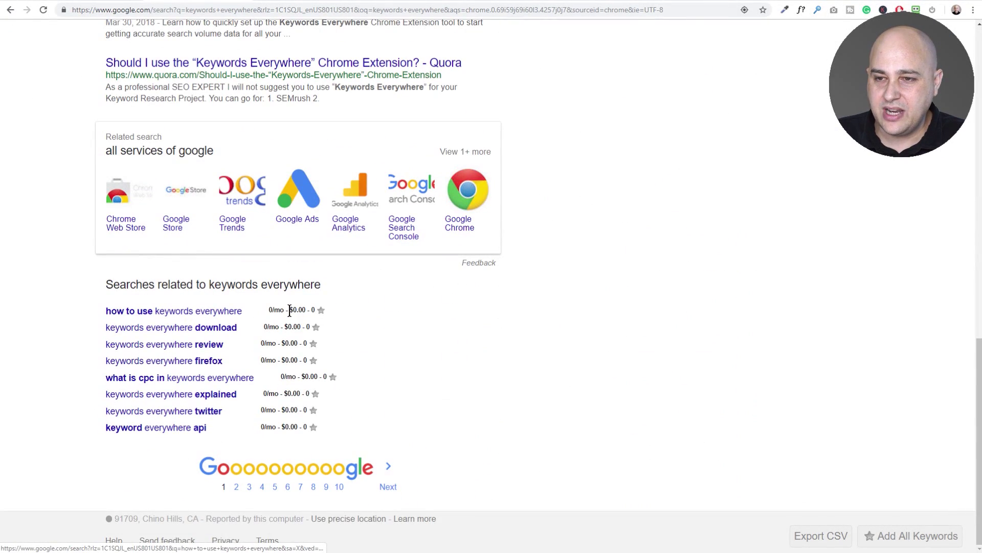
pyautogui.scroll(15, 391, 369)
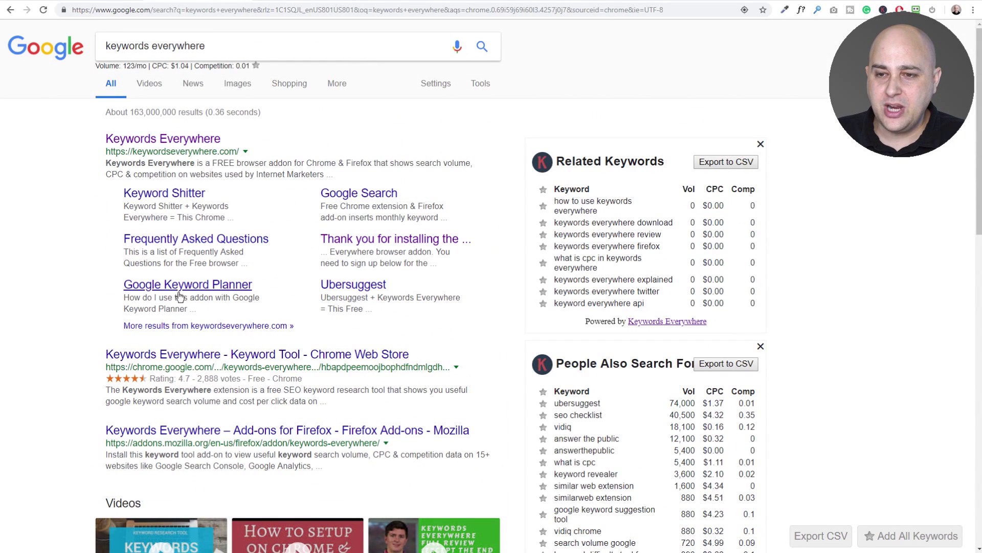
pyautogui.click(238, 358)
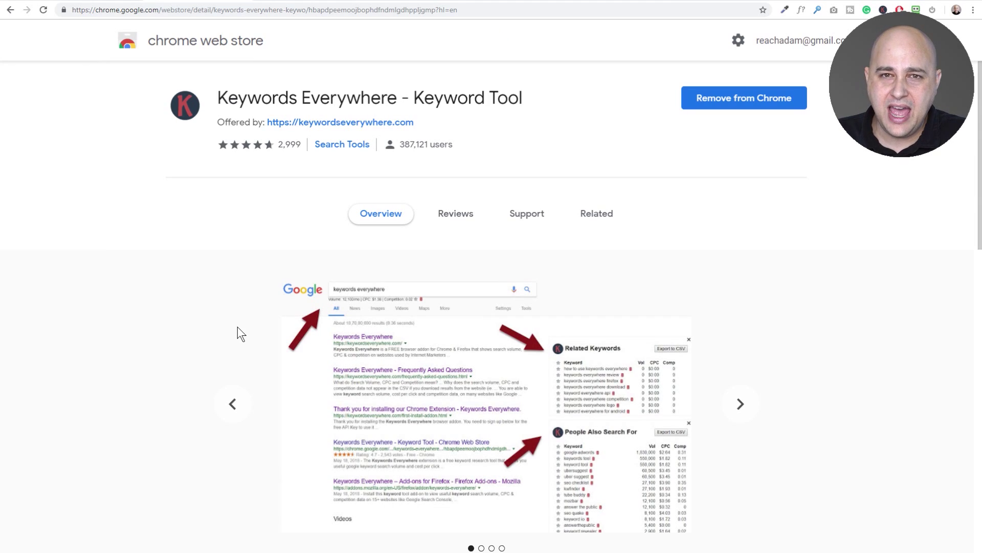
# Step: View the Keywords Everywhere website and the Google results for "ubersuggest", ending on the Ubersuggest overview for that keyword
pyautogui.click(301, 1)
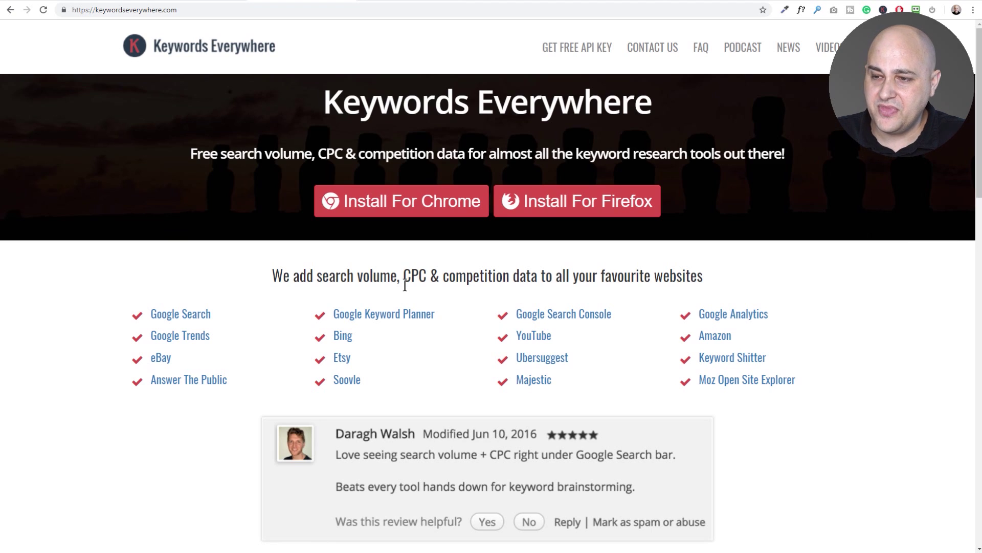
pyautogui.click(387, 1)
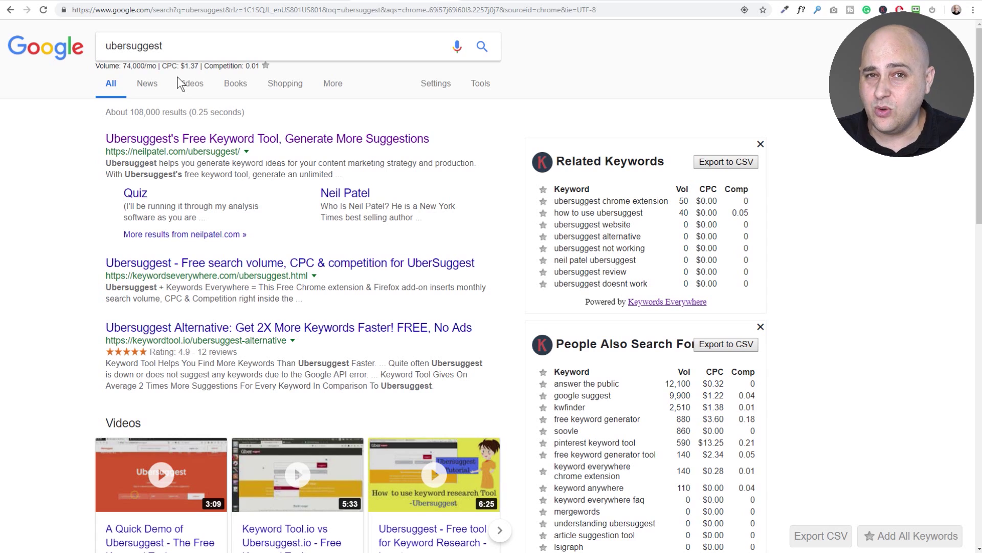
pyautogui.click(499, 2)
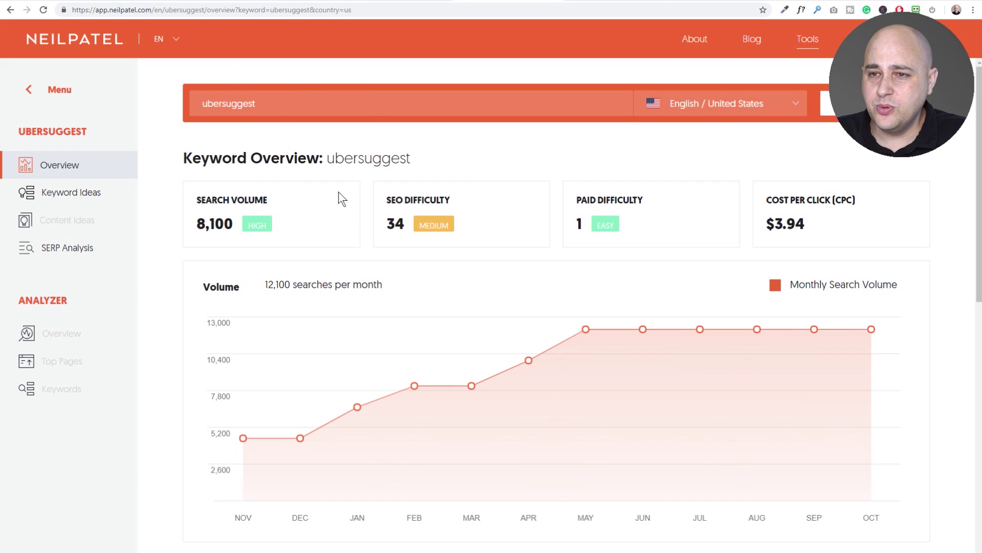
# Step: Examine the search volume and the monthly volume chart, from November to October, in the "ubersuggest" keyword overview
pyautogui.moveTo(276, 103); pyautogui.dragTo(188, 106)
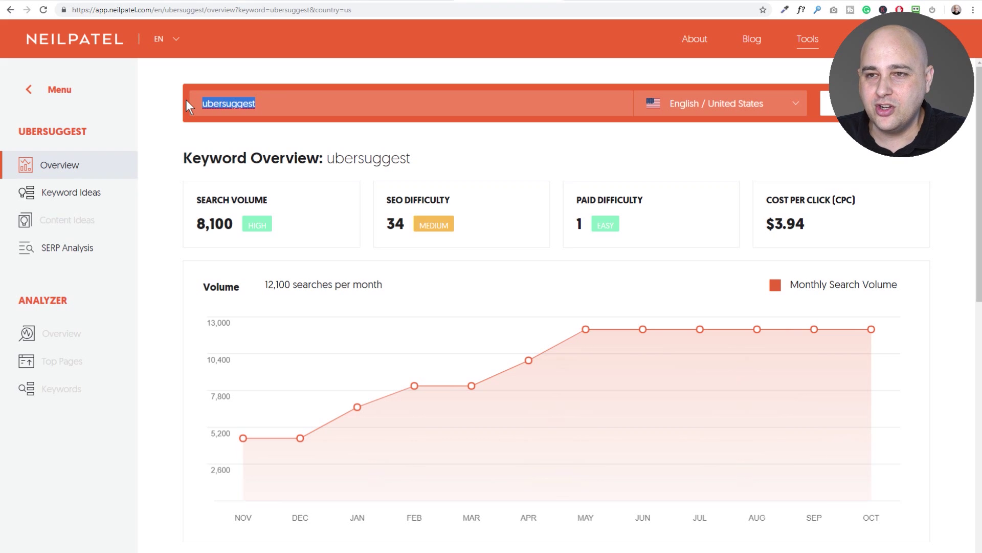
pyautogui.click(186, 101)
pyautogui.scroll(-3, 327, 181)
pyautogui.scroll(3, 332, 188)
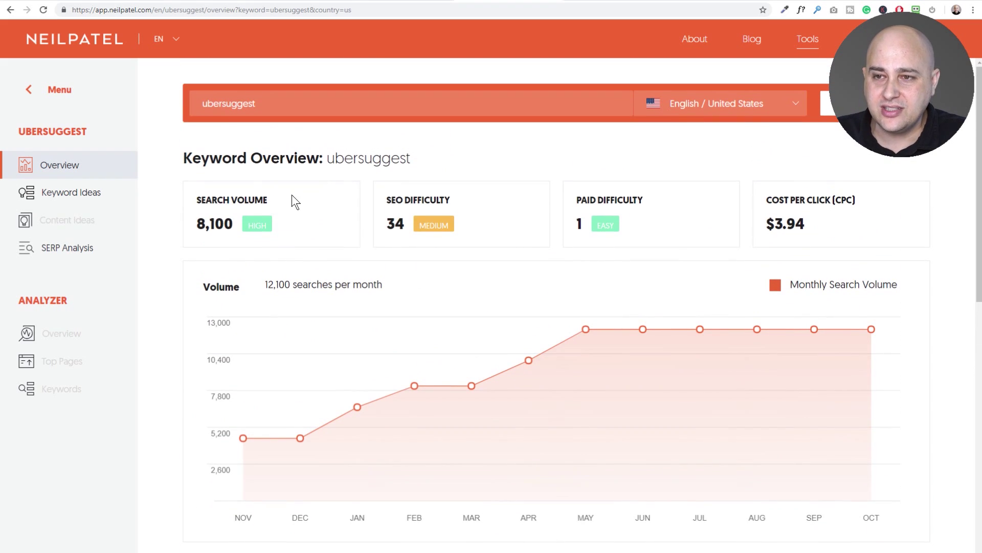
pyautogui.moveTo(195, 225); pyautogui.dragTo(268, 230)
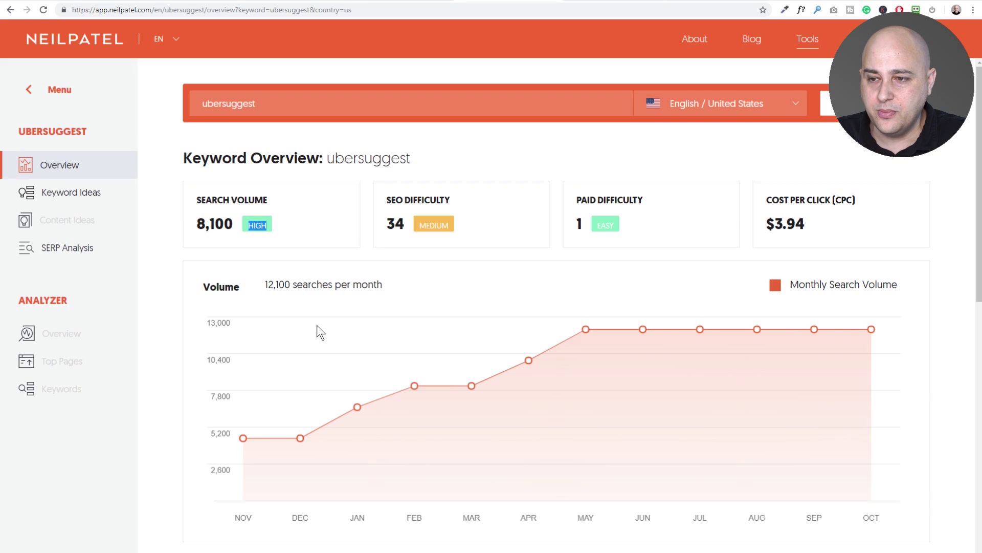
pyautogui.moveTo(300, 437)
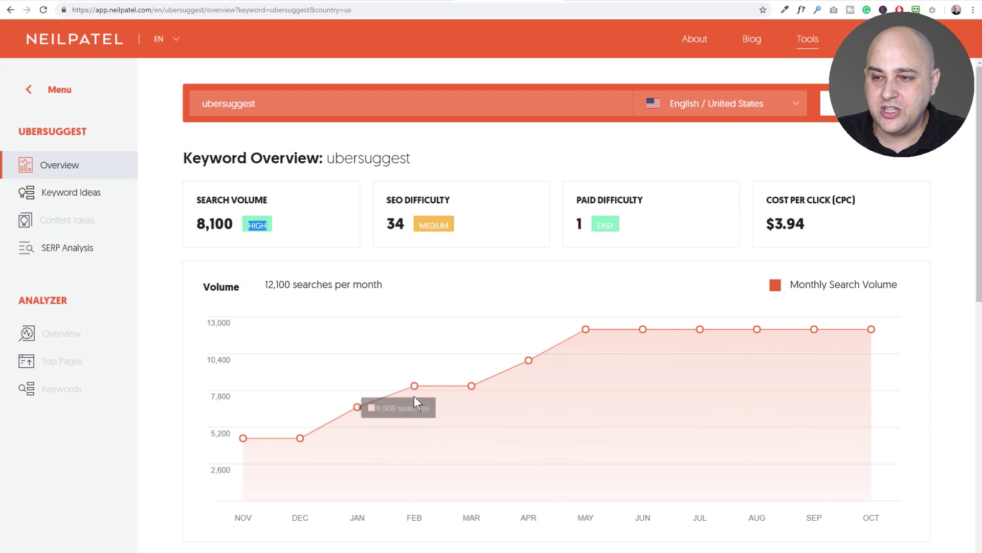
pyautogui.moveTo(487, 392)
pyautogui.moveTo(243, 438)
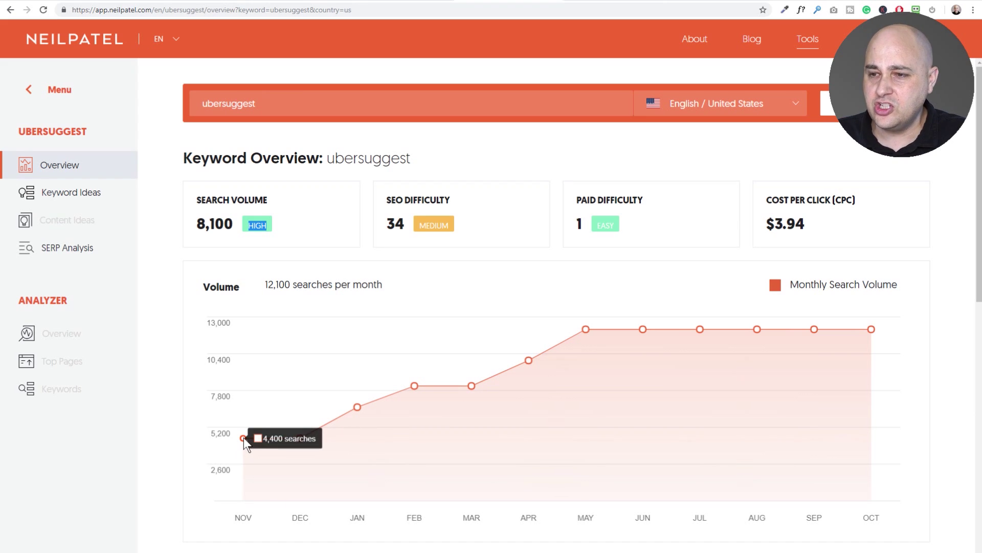
pyautogui.moveTo(870, 328)
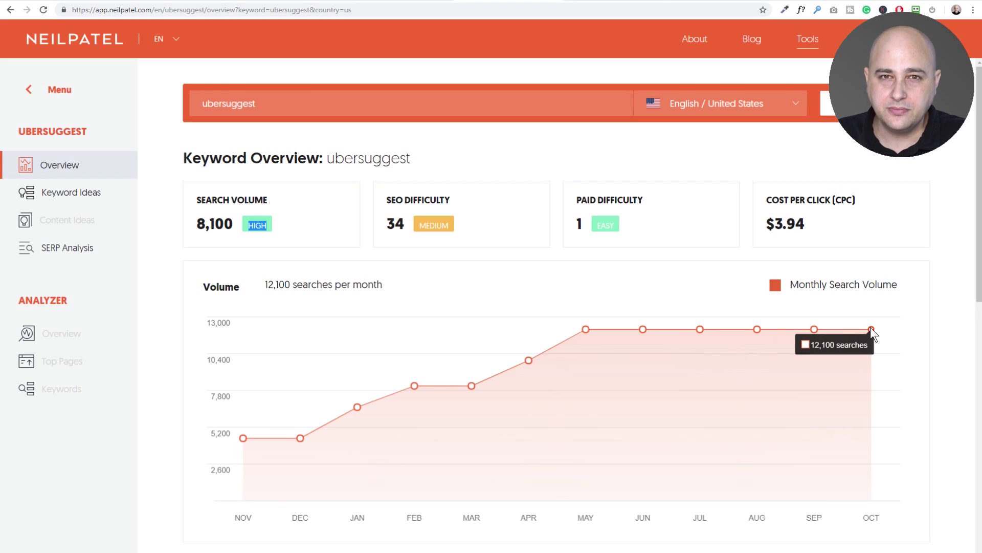
pyautogui.click(584, 227)
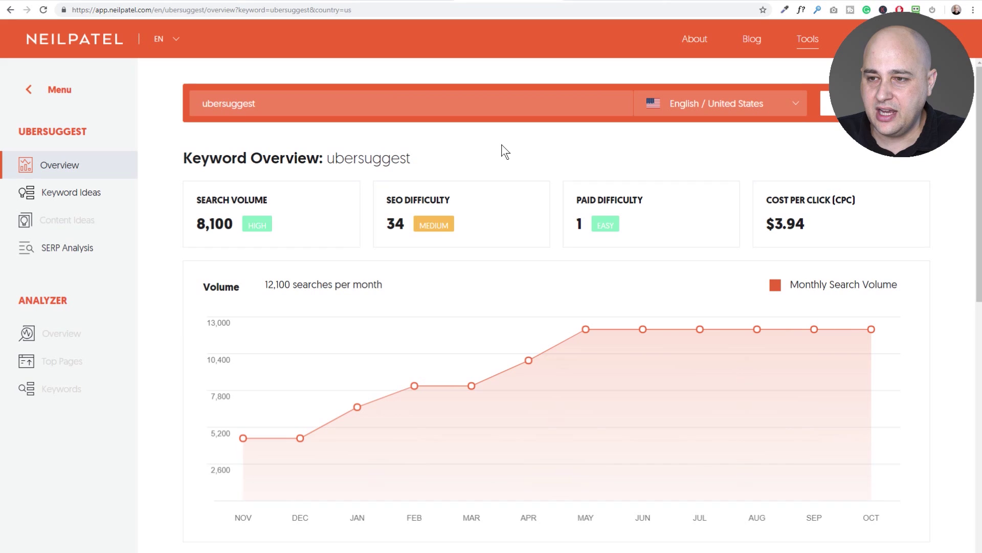
# Step: Review the Keyword Ideas and SERP Analysis tables for "ubersuggest" and return to the keyword overview
pyautogui.scroll(-1, 502, 145)
pyautogui.scroll(-8, 501, 144)
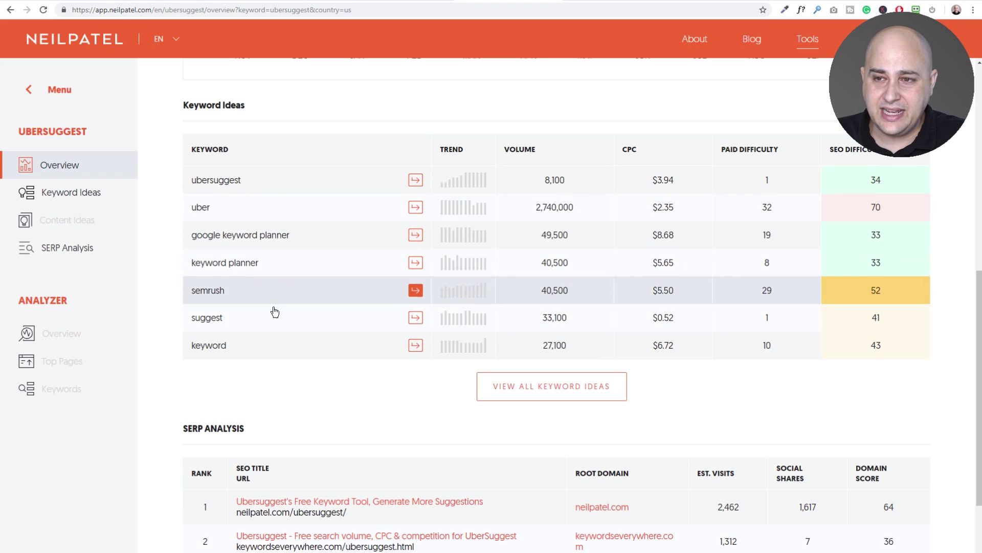
pyautogui.scroll(-1, 328, 240)
pyautogui.scroll(-3, 328, 241)
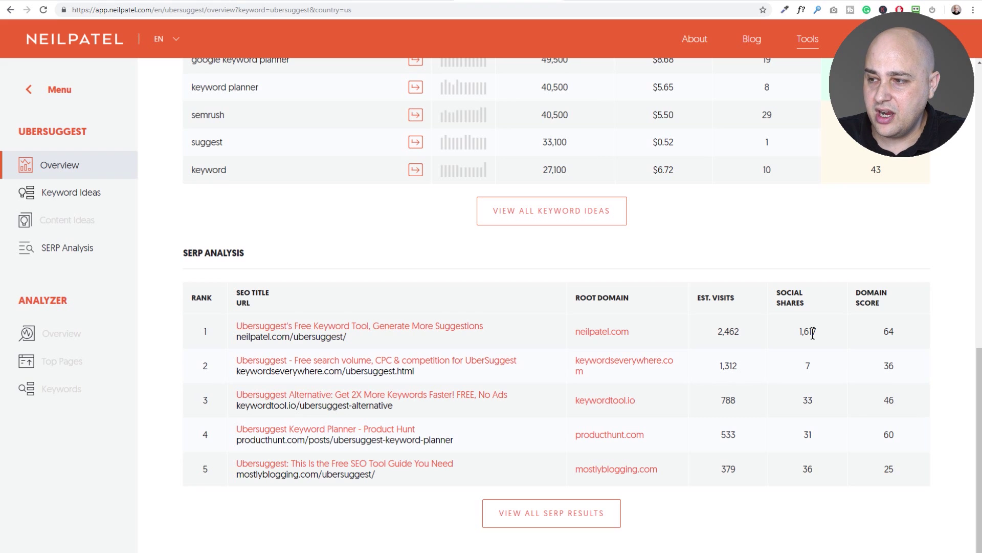
pyautogui.scroll(1, 368, 254)
pyautogui.scroll(10, 368, 254)
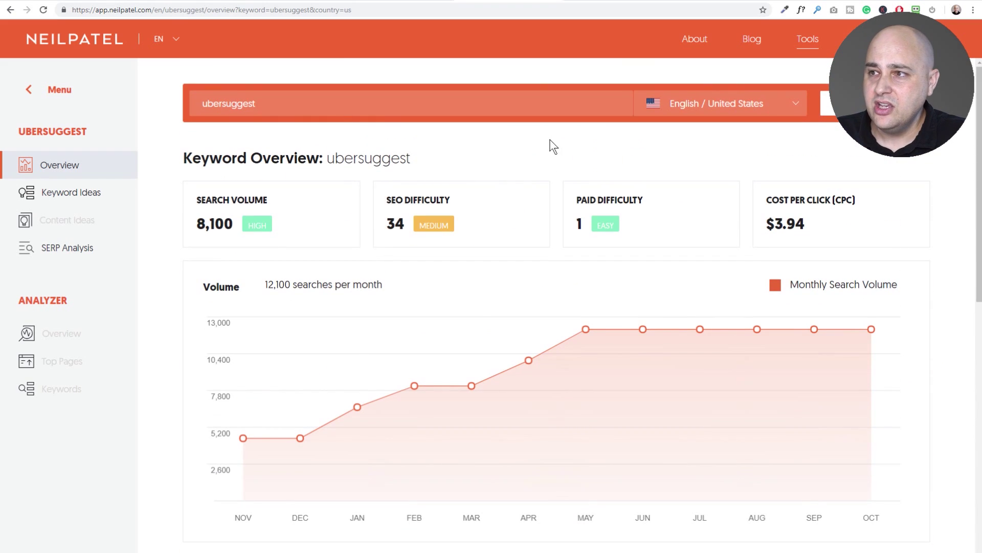
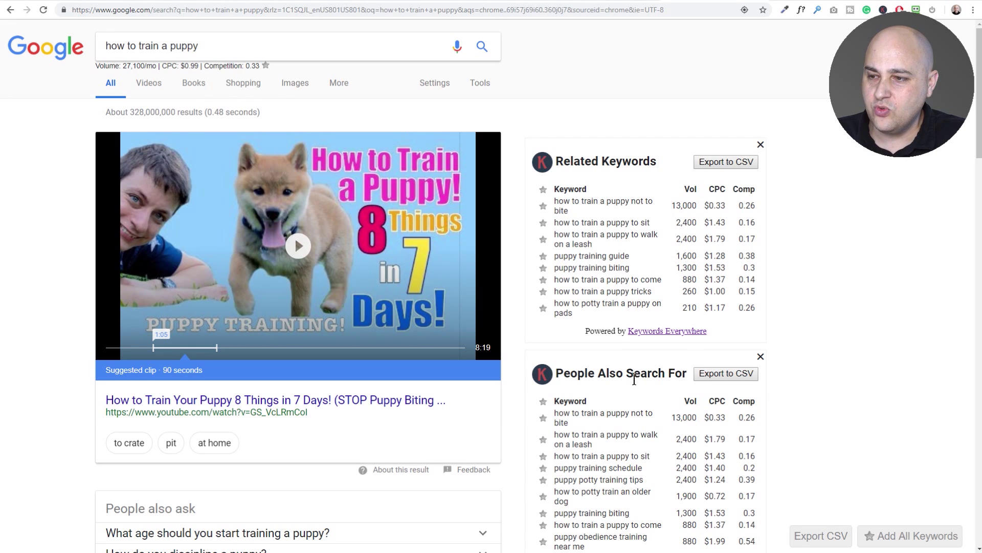
# Step: Switch to the Ubersuggest overview for "how to train a puppy" and examine its monthly volume chart and Keyword Ideas table
pyautogui.click(594, 1)
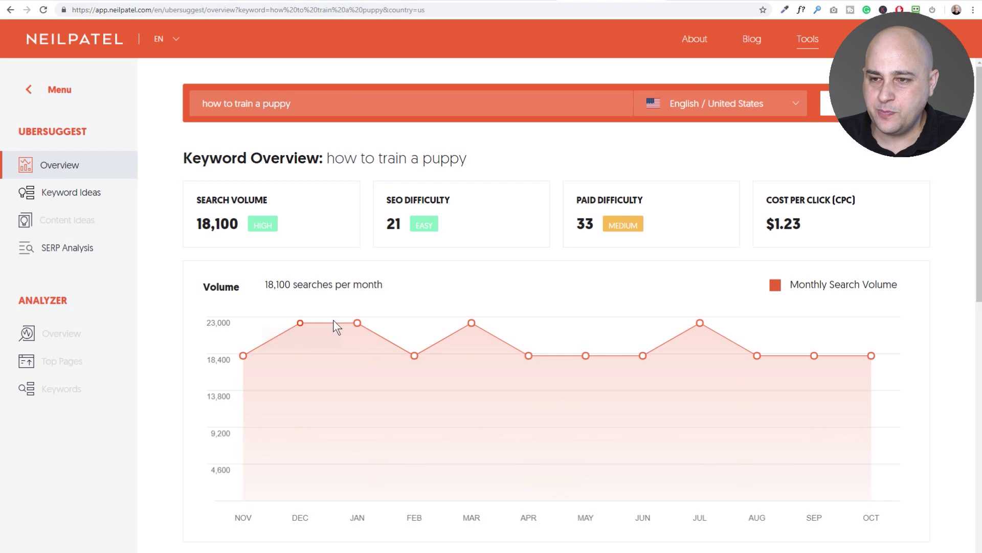
pyautogui.moveTo(358, 321)
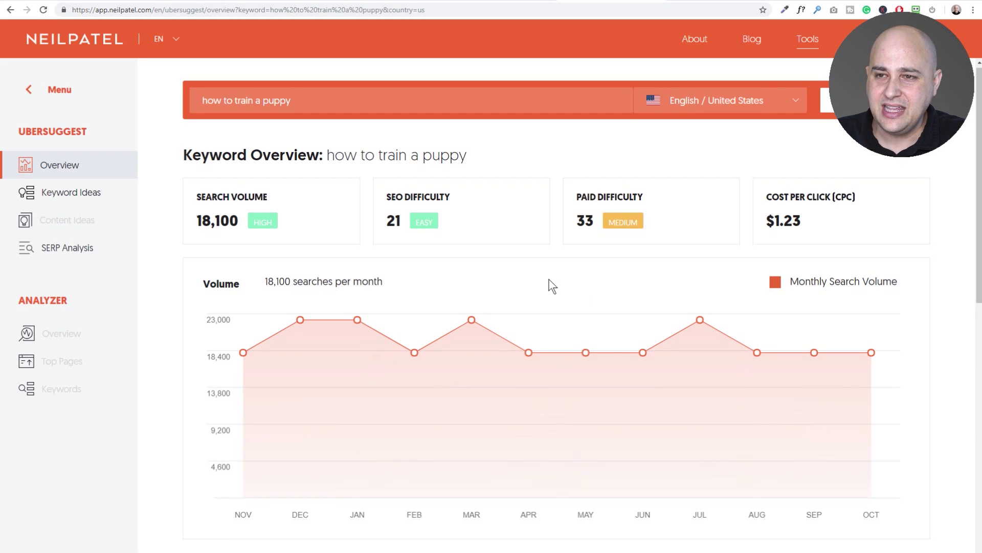
pyautogui.scroll(-2, 545, 281)
pyautogui.scroll(-8, 542, 274)
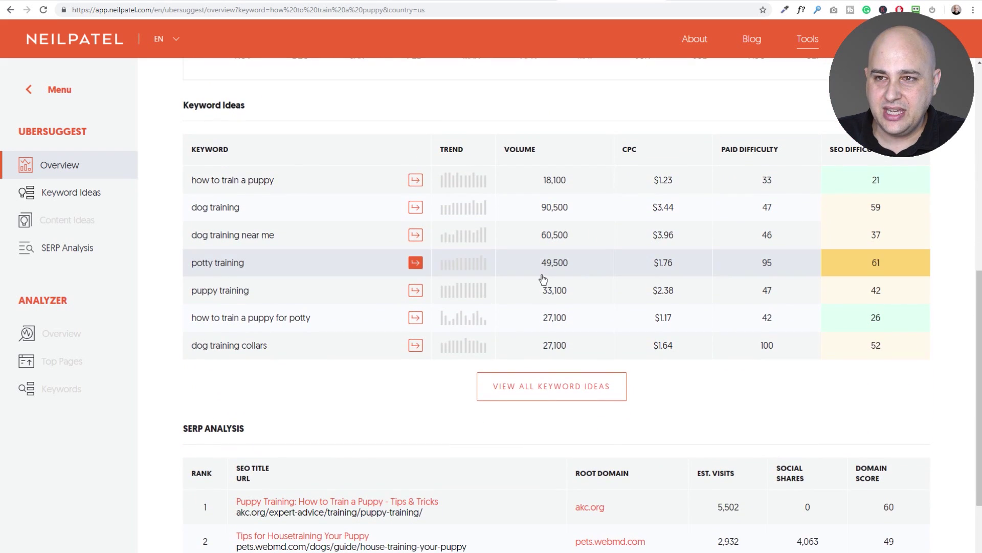
pyautogui.scroll(1, 535, 276)
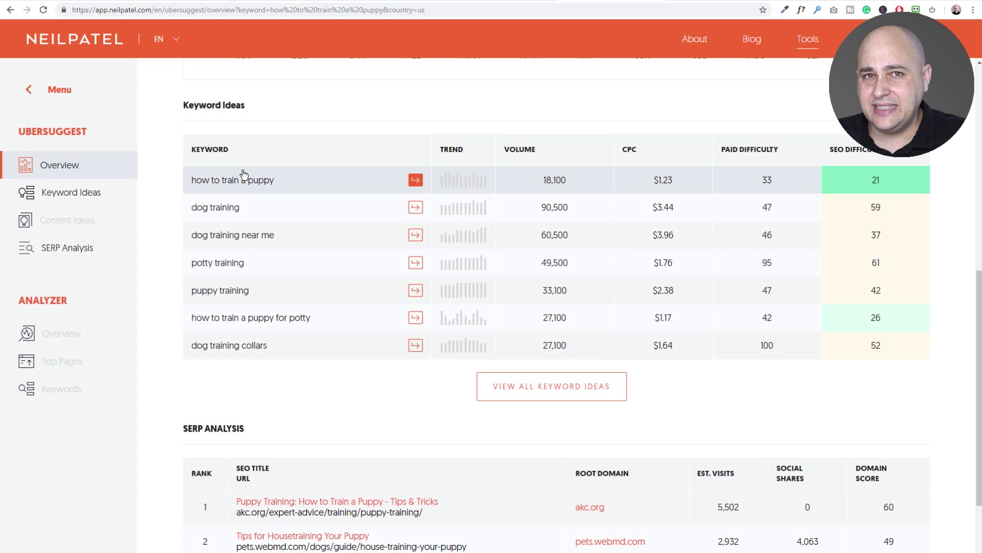
pyautogui.scroll(7, 256, 189)
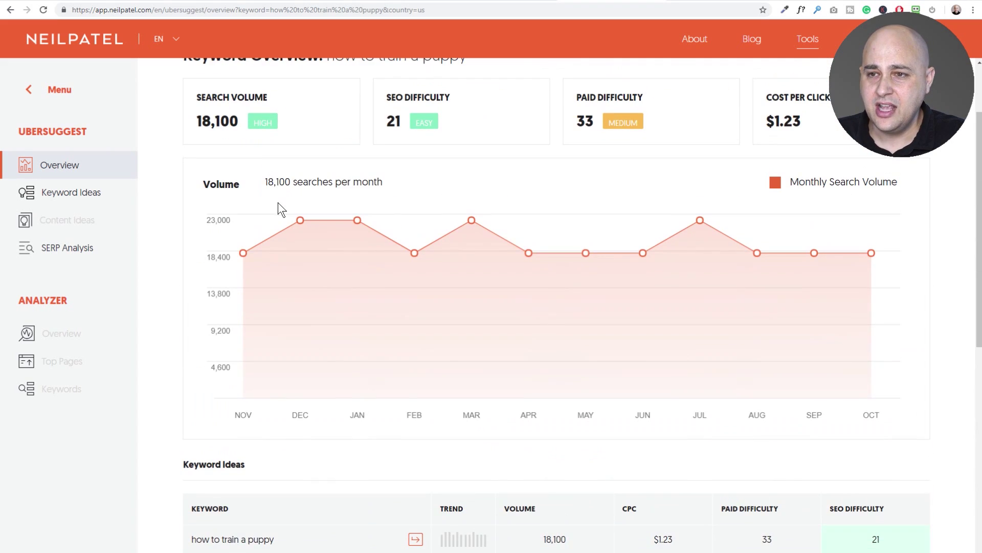
pyautogui.scroll(2, 300, 232)
pyautogui.moveTo(304, 332)
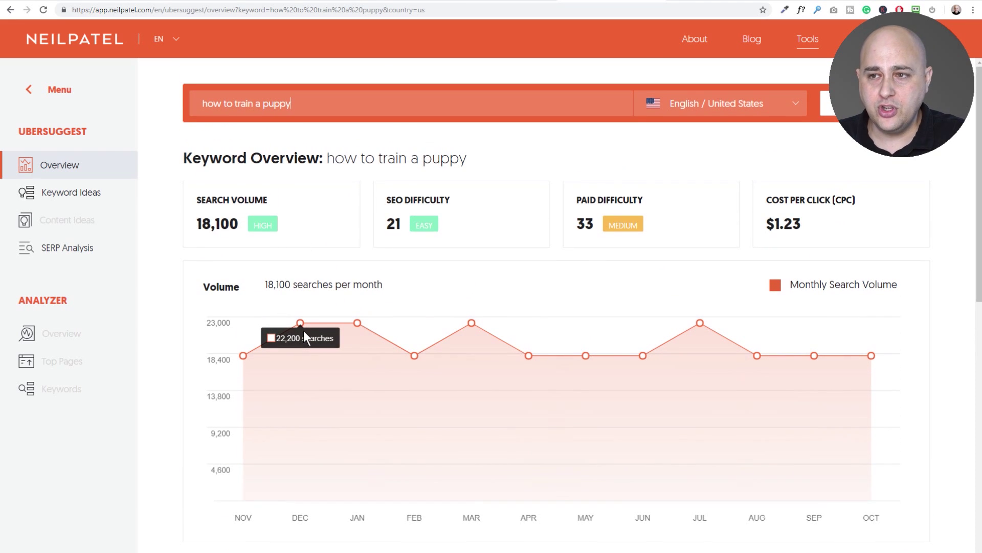
pyautogui.scroll(-8, 304, 335)
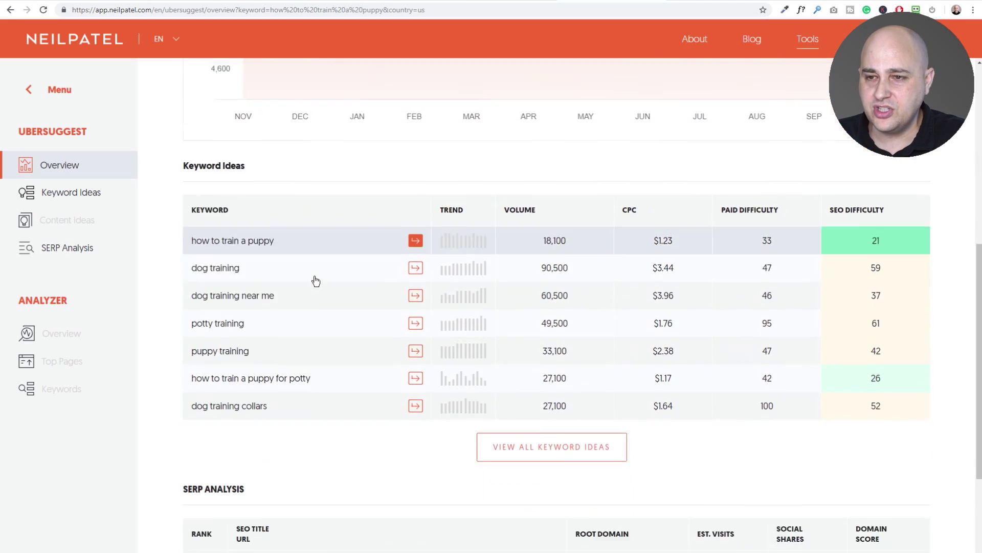
pyautogui.scroll(-1, 316, 281)
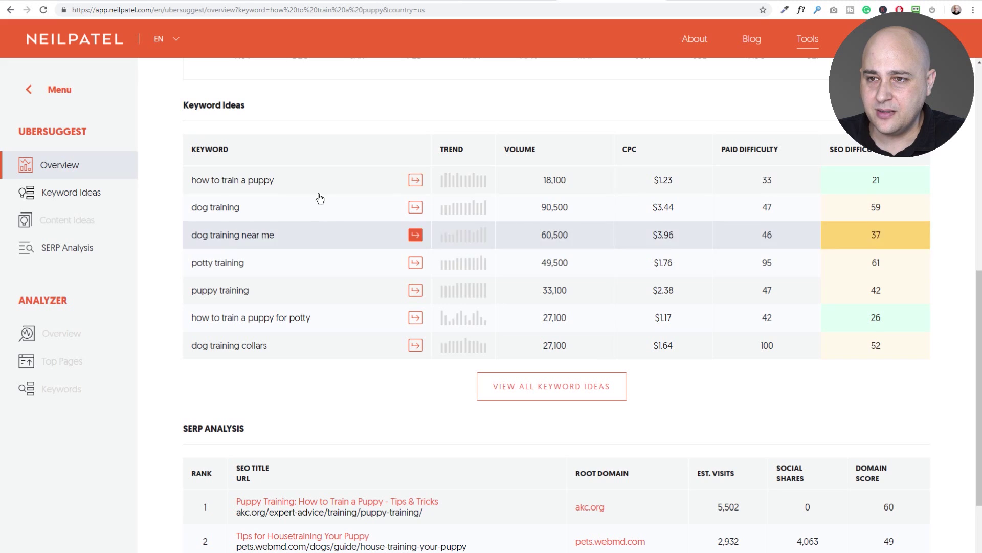
# Step: Switch to the Google results for "how to train a puppy" and review the Related Keywords, People Also Search For and related searches lists
pyautogui.click(717, 2)
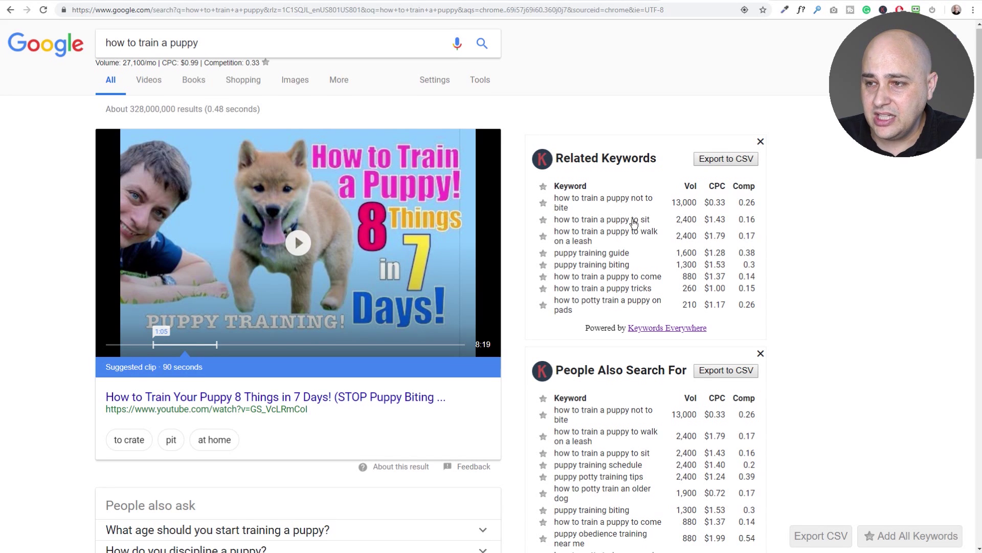
pyautogui.scroll(-2, 632, 222)
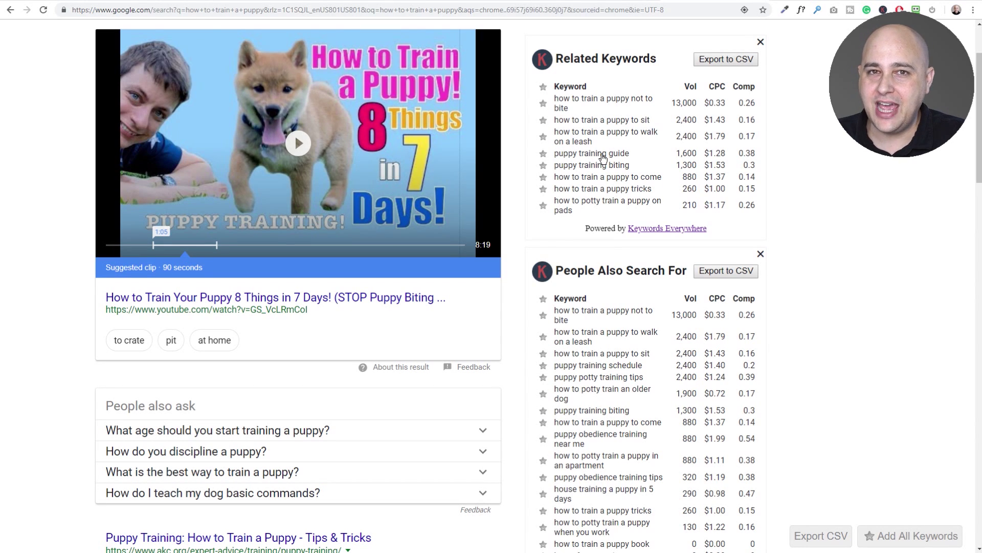
pyautogui.scroll(-3, 602, 158)
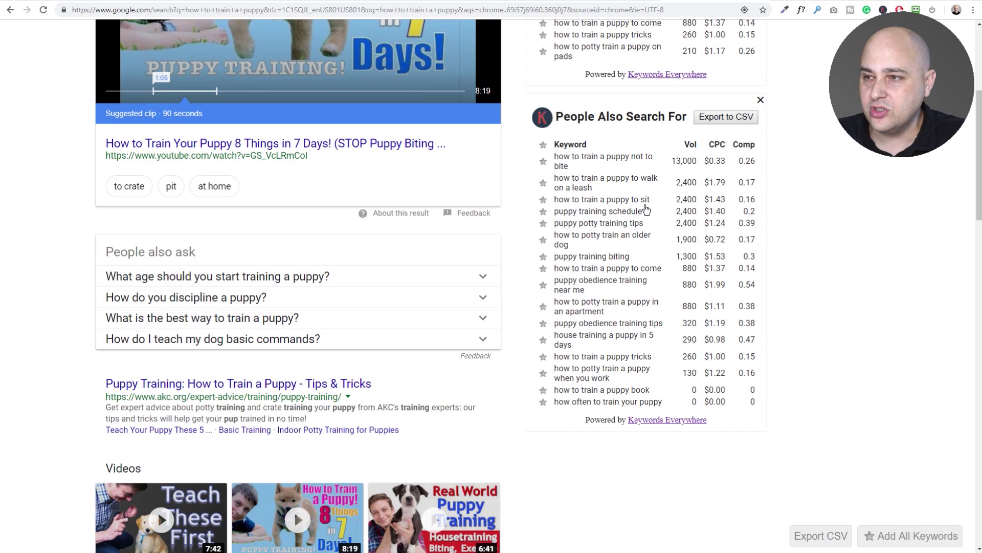
pyautogui.scroll(5, 685, 169)
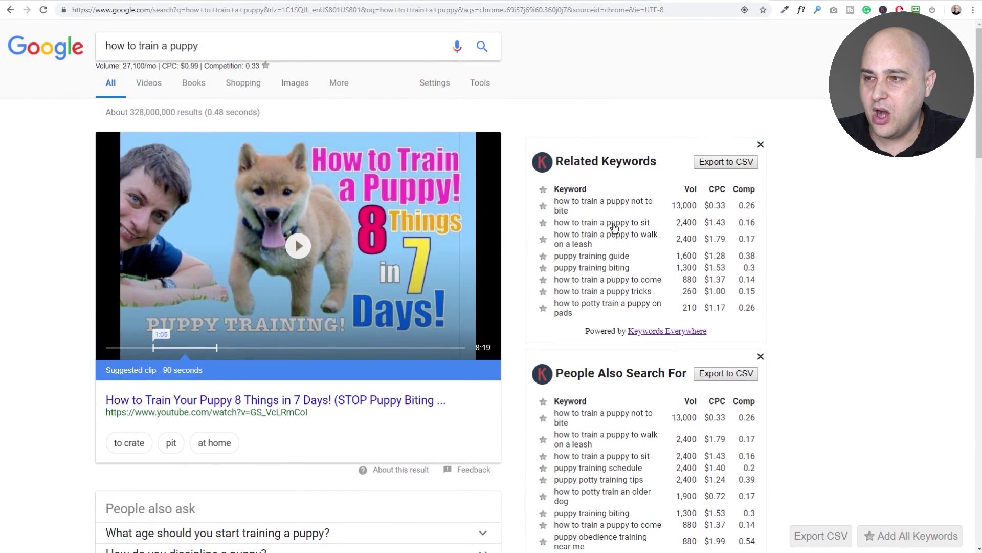
pyautogui.scroll(-20, 580, 214)
pyautogui.scroll(-15, 530, 220)
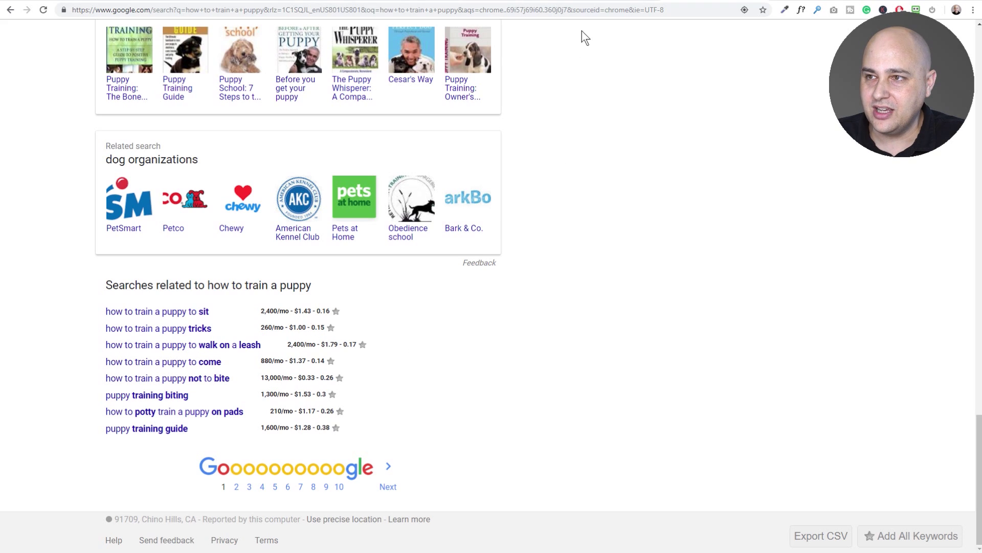
# Step: Return to the Ubersuggest report for "how to train a puppy" and look over its volume chart, keyword ideas and SERP analysis
pyautogui.click(606, 4)
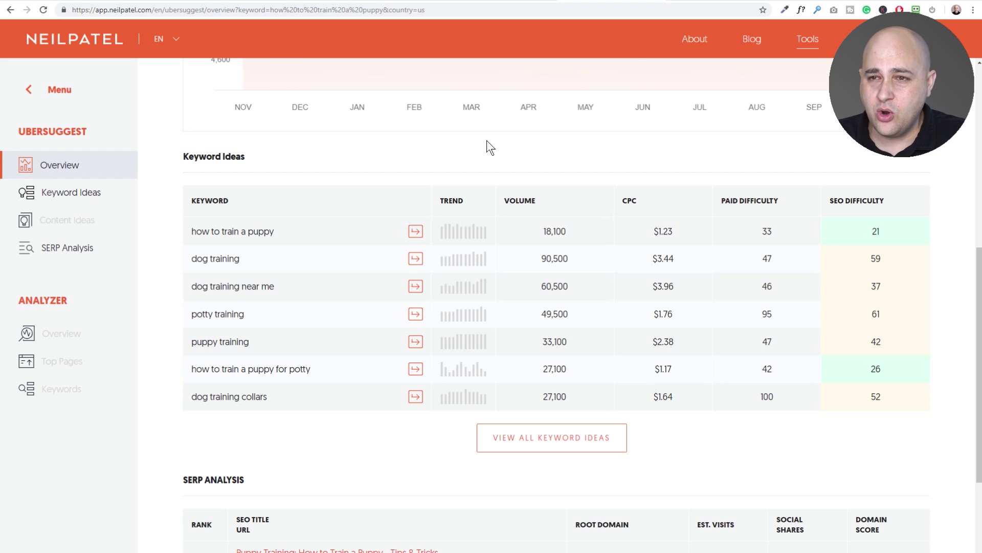
pyautogui.scroll(5, 486, 145)
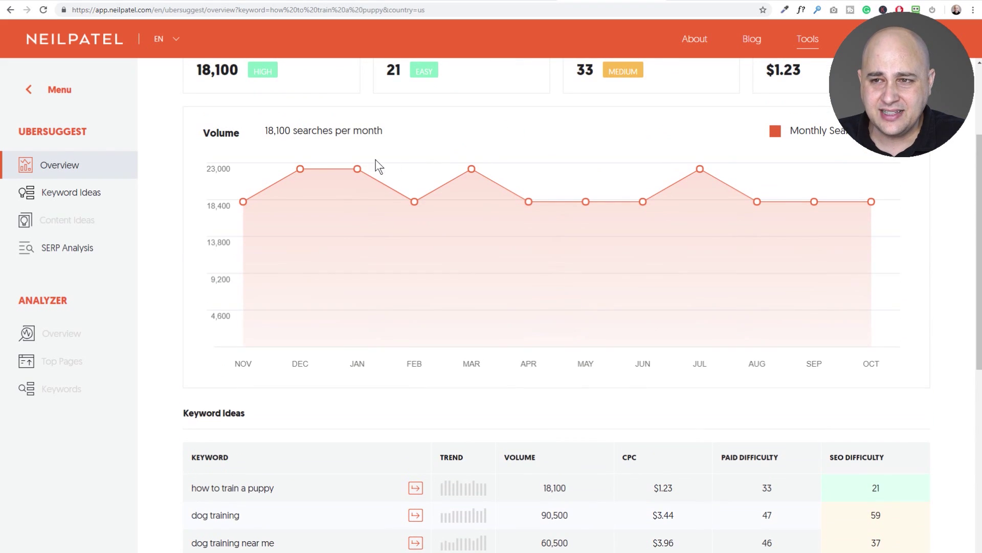
pyautogui.scroll(2, 346, 166)
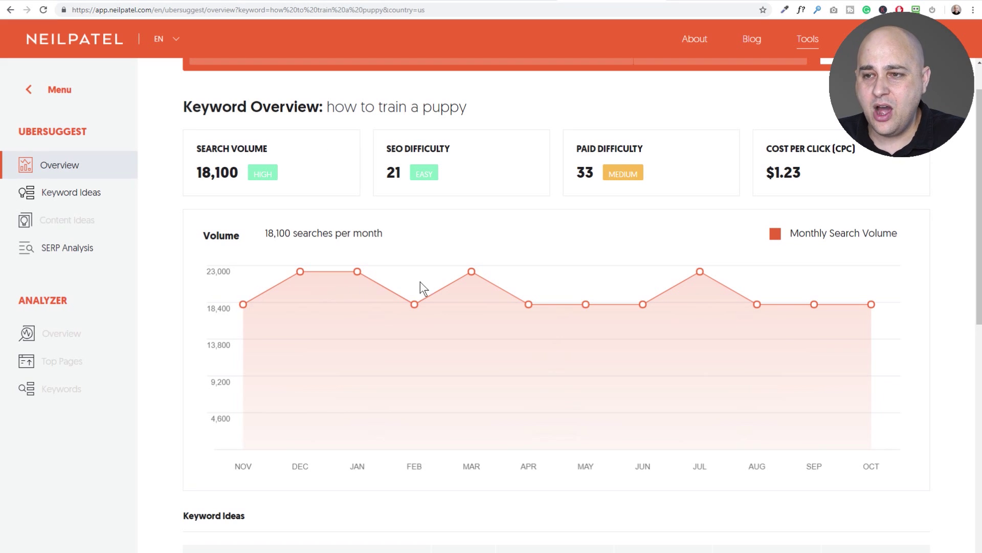
pyautogui.scroll(-7, 450, 278)
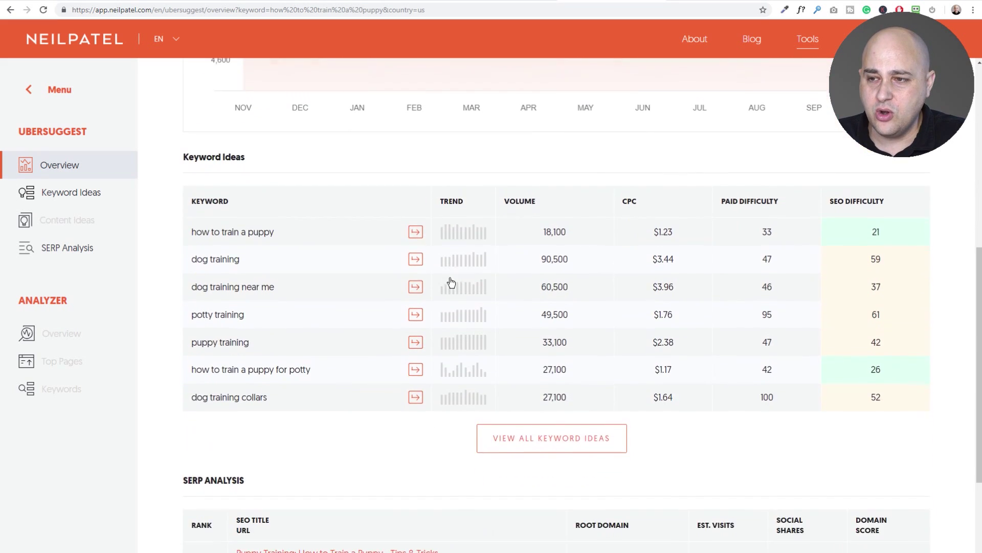
pyautogui.scroll(-4, 451, 280)
pyautogui.scroll(12, 449, 275)
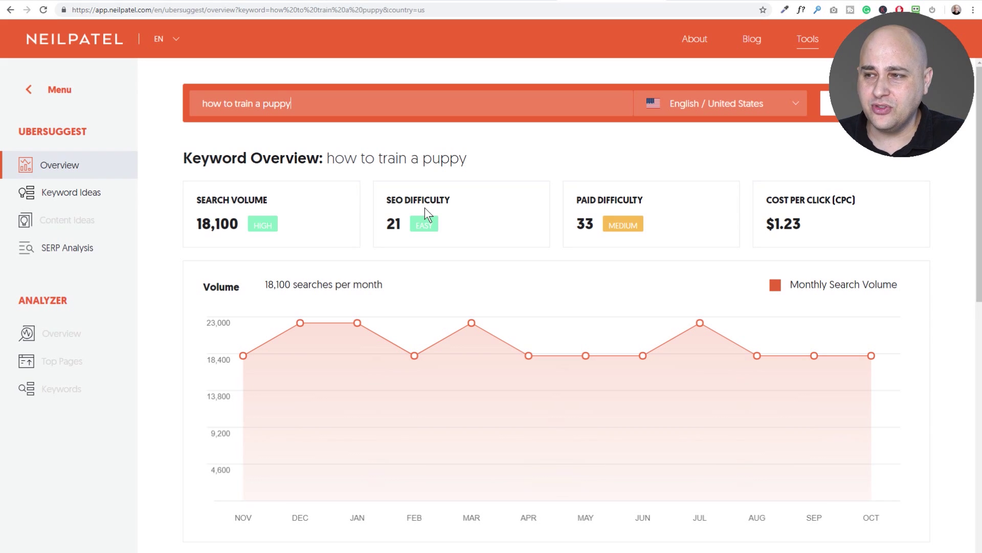
# Step: Examine the SERP Analysis table for "how to train a puppy", checking the top result's URL and social shares
pyautogui.scroll(-15, 425, 207)
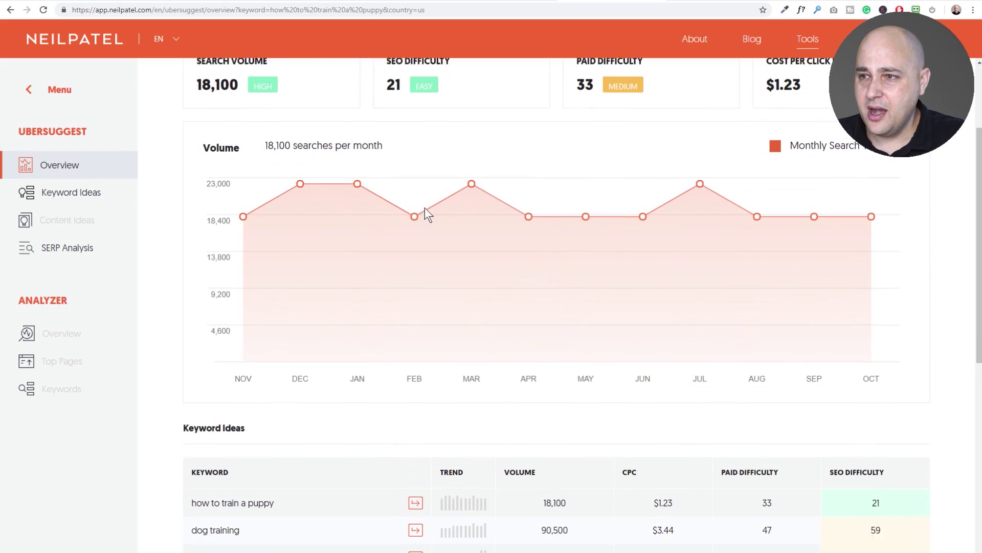
pyautogui.scroll(-1, 425, 207)
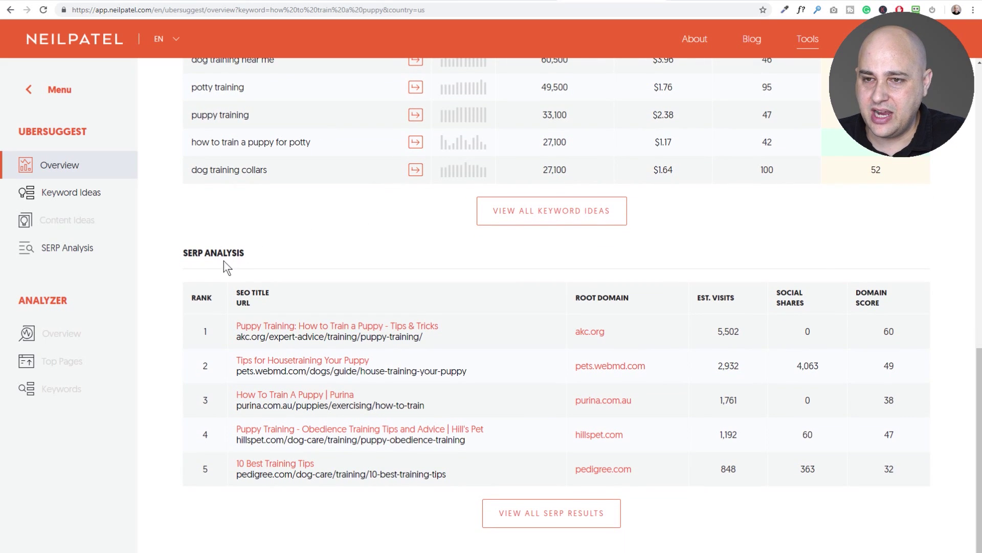
pyautogui.moveTo(186, 250); pyautogui.dragTo(225, 248)
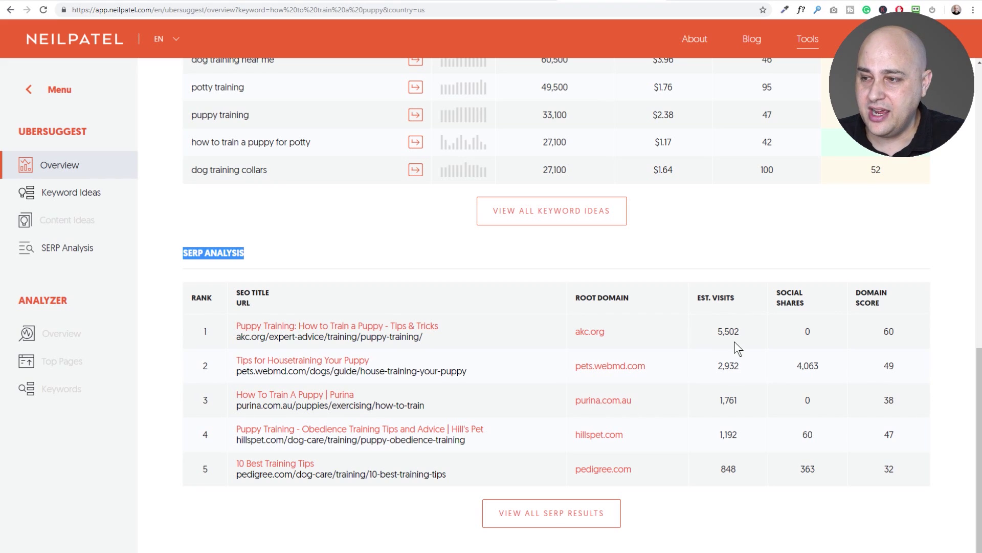
pyautogui.click(808, 332)
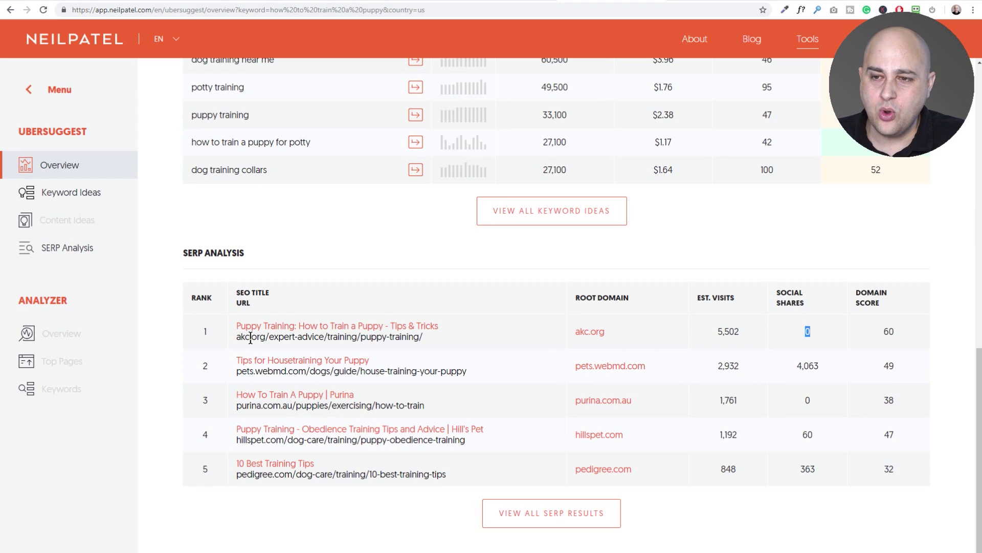
pyautogui.moveTo(250, 337); pyautogui.dragTo(266, 338)
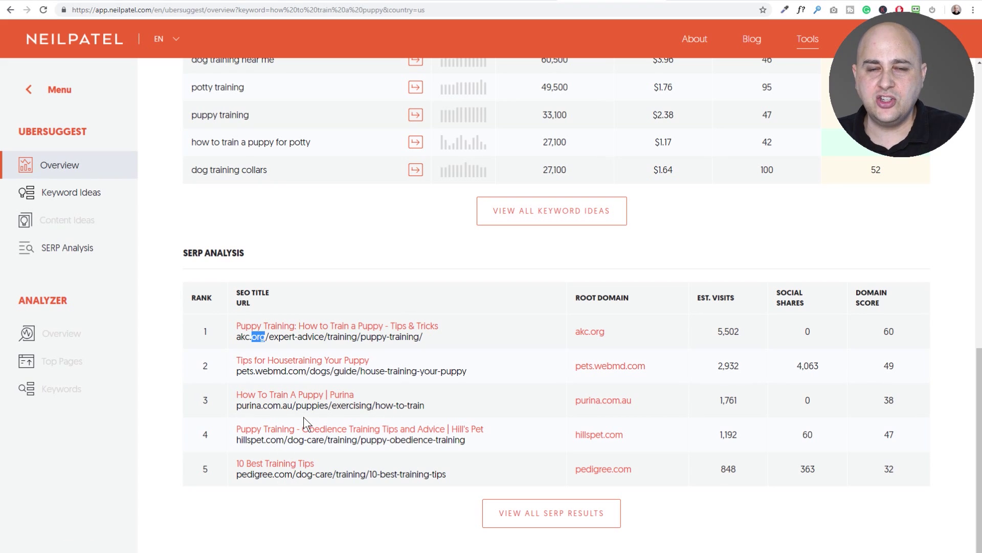
pyautogui.scroll(15, 303, 416)
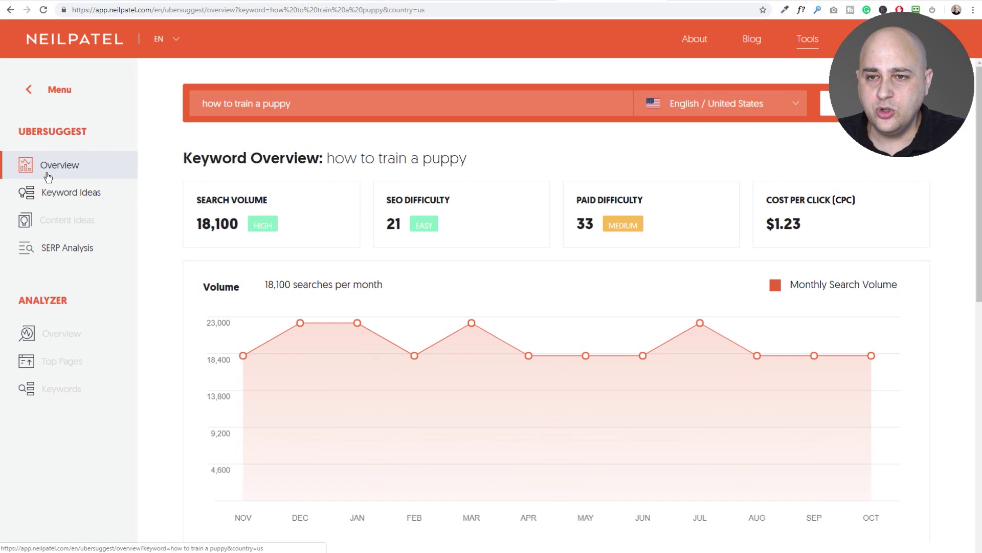
# Step: Open the full Keyword Ideas list for "how to train a puppy" and show the ranking pages for "crate training a puppy"
pyautogui.click(52, 193)
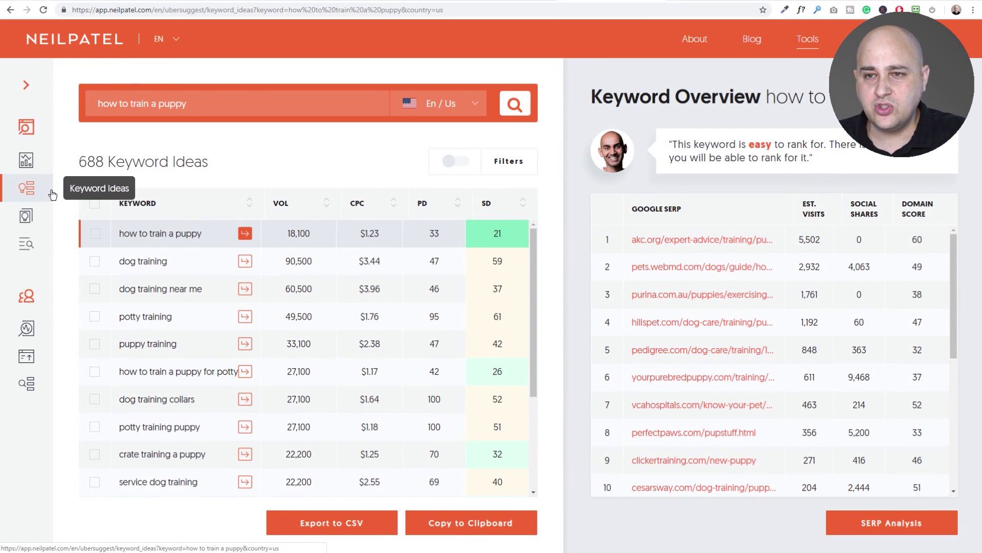
pyautogui.scroll(-3, 327, 333)
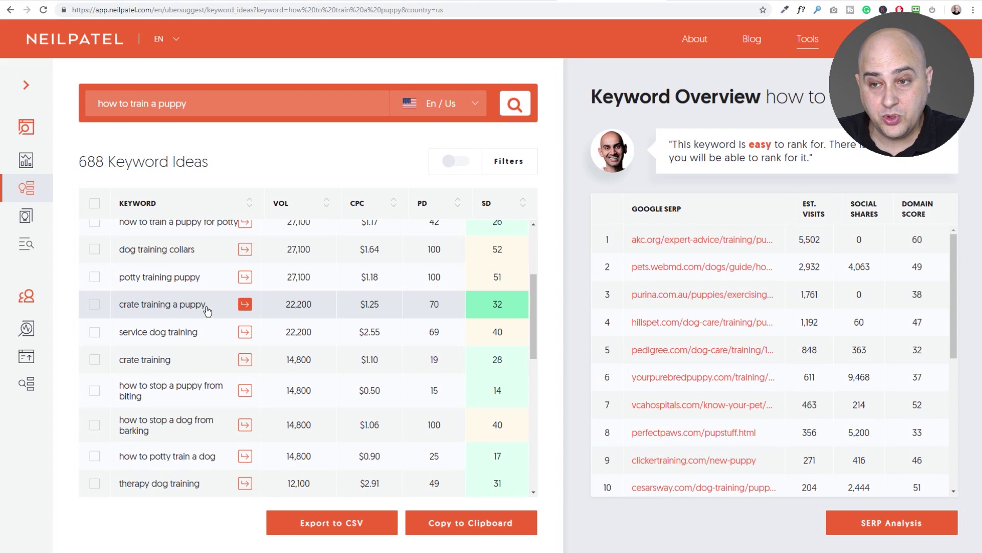
pyautogui.click(245, 306)
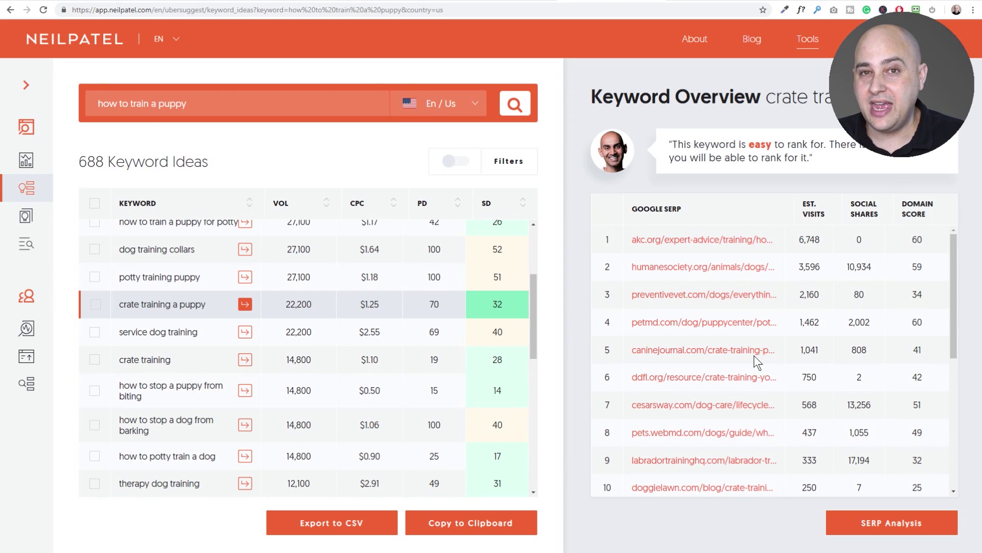
# Step: Browse the keyword ideas and show the ranking pages for "how to stop a puppy from biting"
pyautogui.scroll(1, 246, 354)
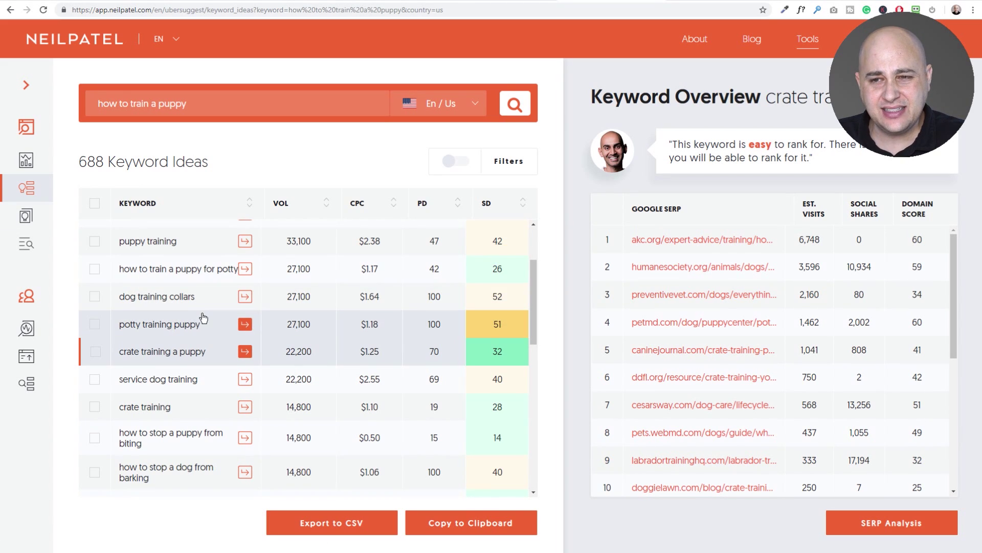
pyautogui.scroll(3, 203, 318)
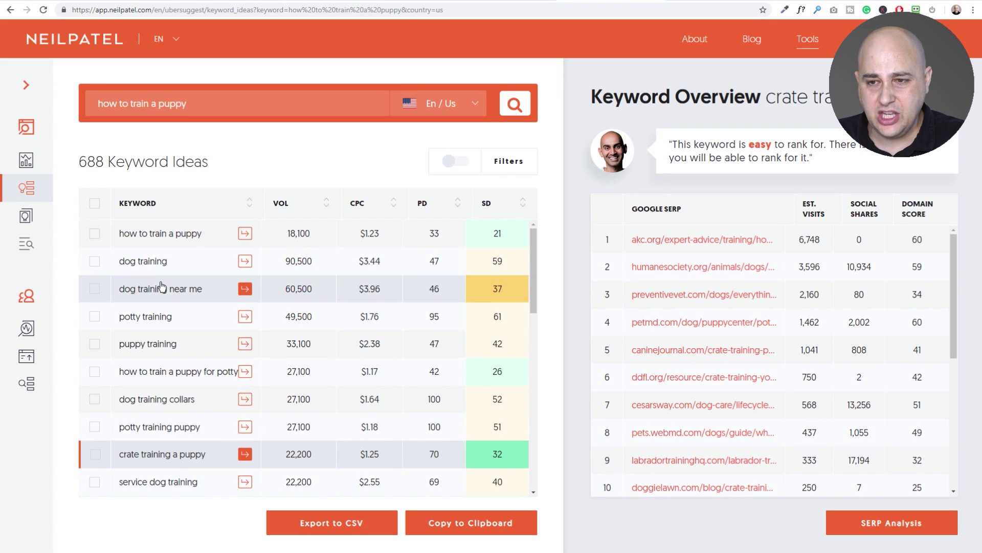
pyautogui.scroll(-2, 193, 307)
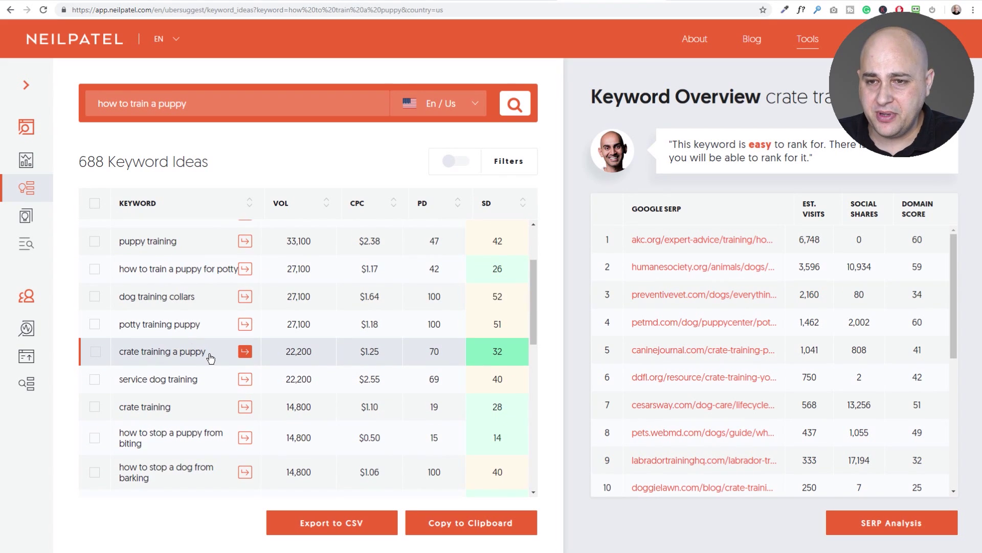
pyautogui.scroll(-2, 210, 357)
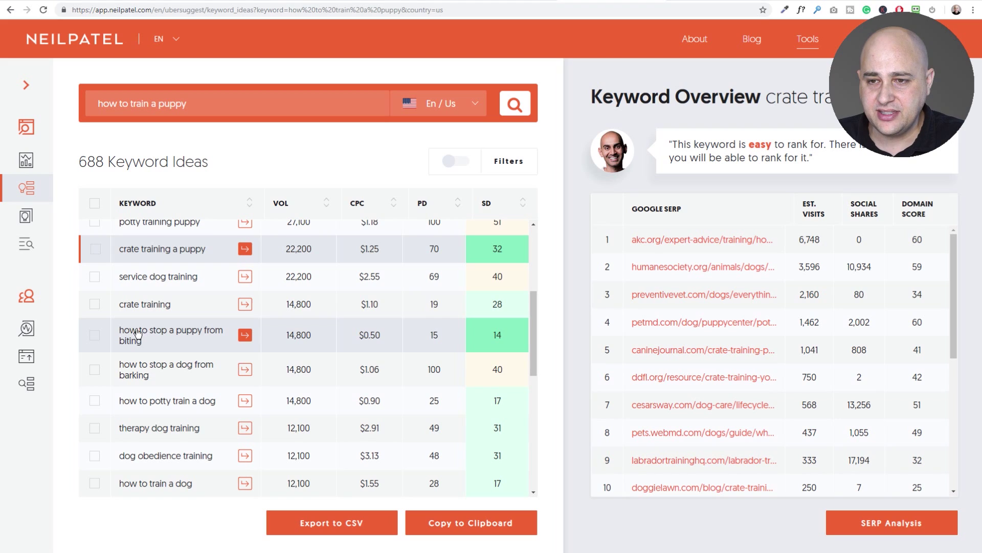
pyautogui.click(245, 337)
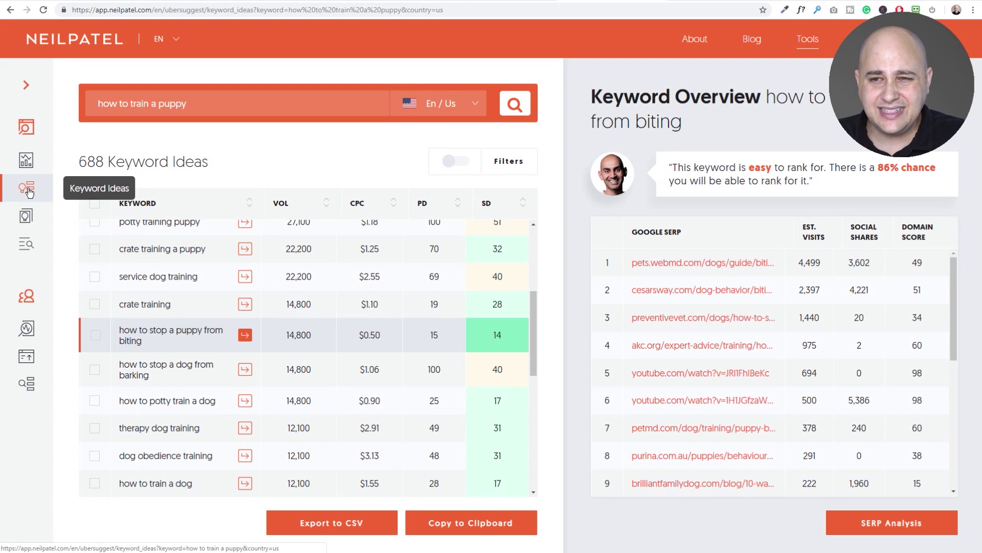
# Step: Skim the remaining keyword ideas, return to the keyword overview and review its shorter Keyword Ideas table
pyautogui.scroll(-2, 147, 296)
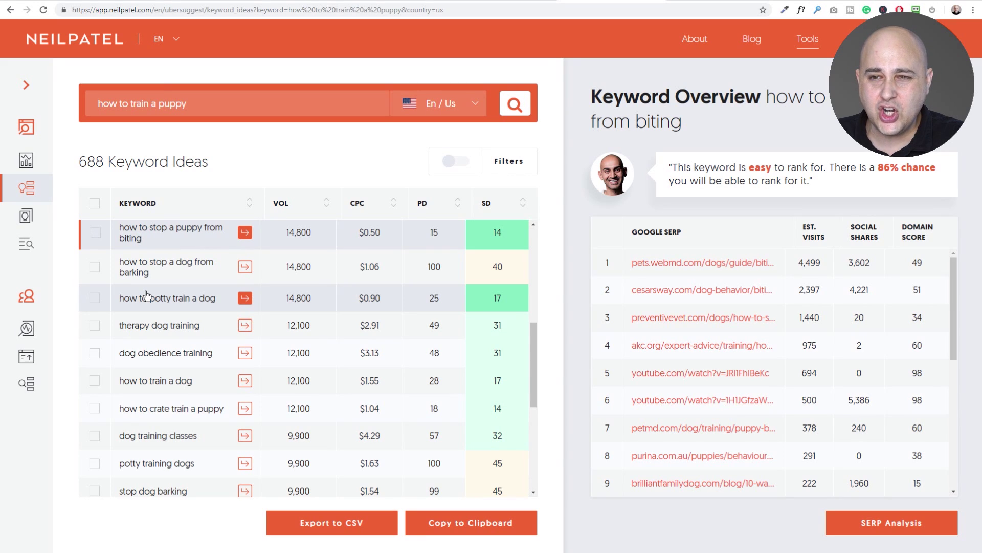
pyautogui.scroll(5, 146, 295)
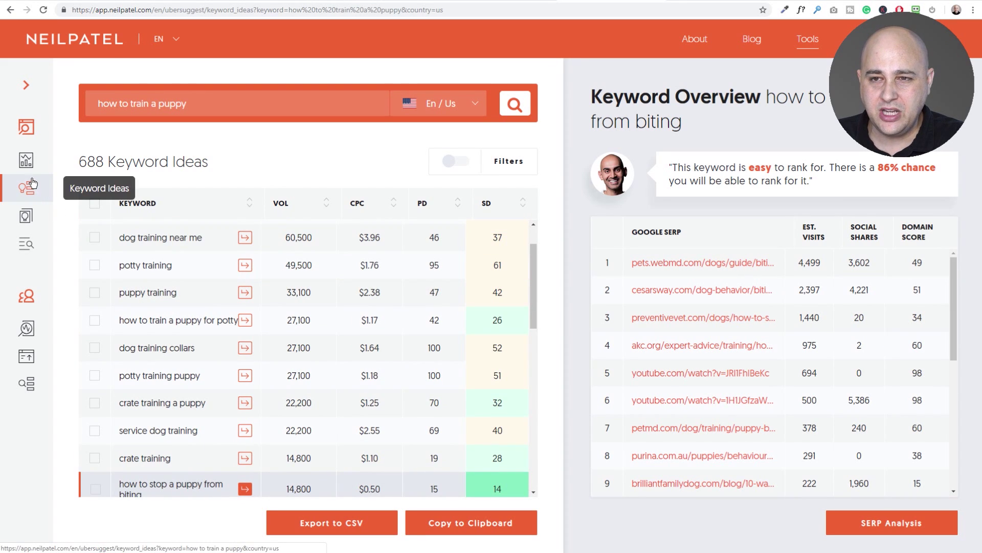
pyautogui.click(26, 161)
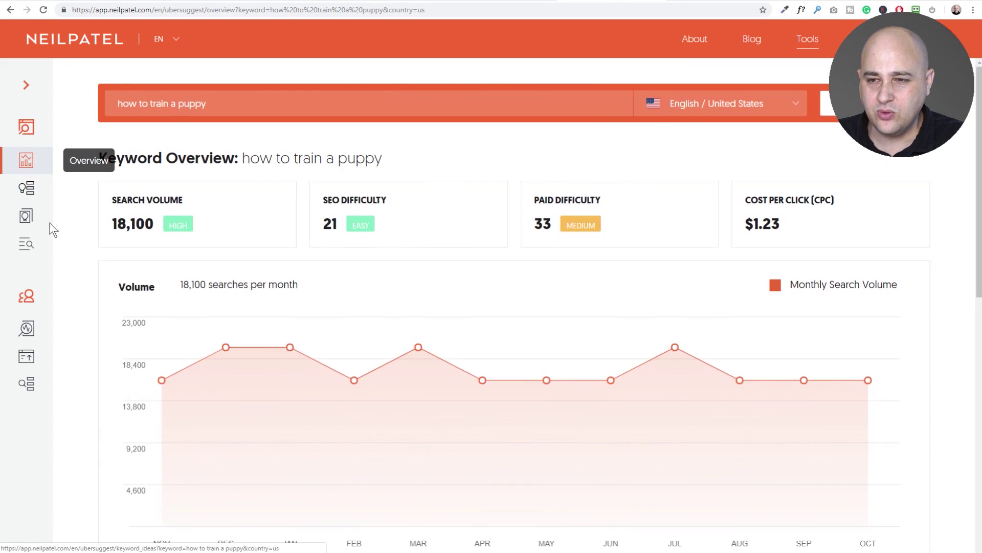
pyautogui.scroll(-9, 189, 290)
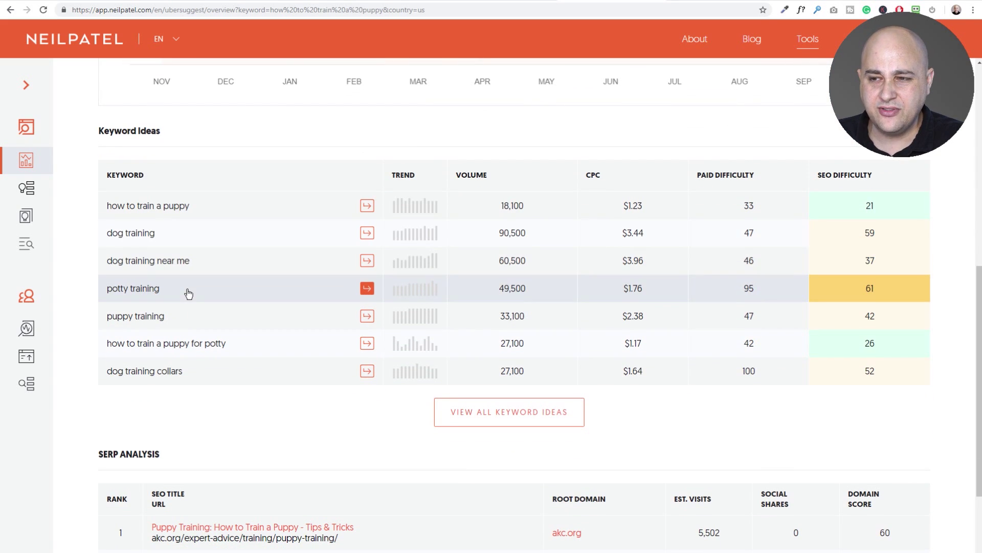
# Step: Reopen the full Keyword Ideas list and look through the lower-volume suggestions such as dog and puppy training classes
pyautogui.click(26, 187)
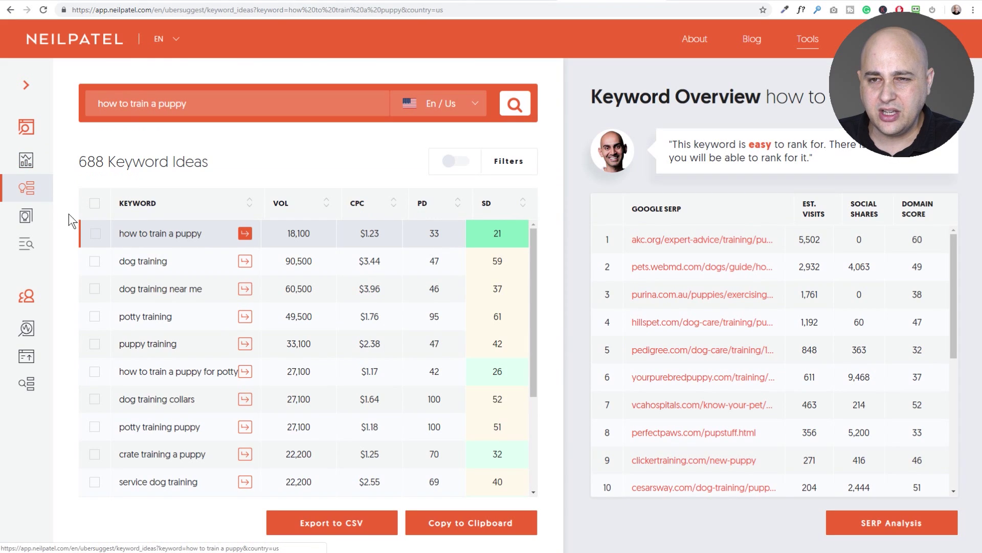
pyautogui.scroll(-5, 235, 309)
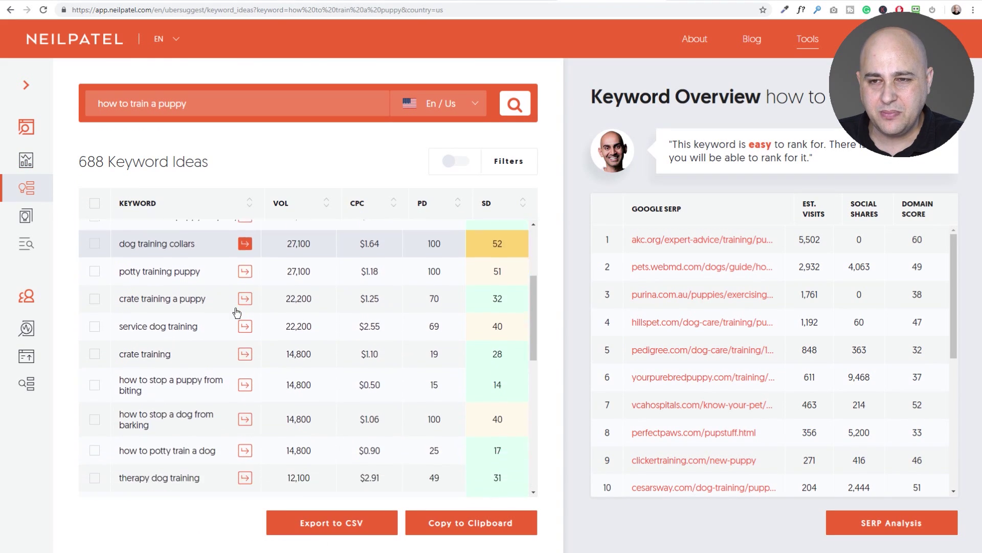
pyautogui.scroll(-3, 236, 312)
pyautogui.scroll(-2, 236, 310)
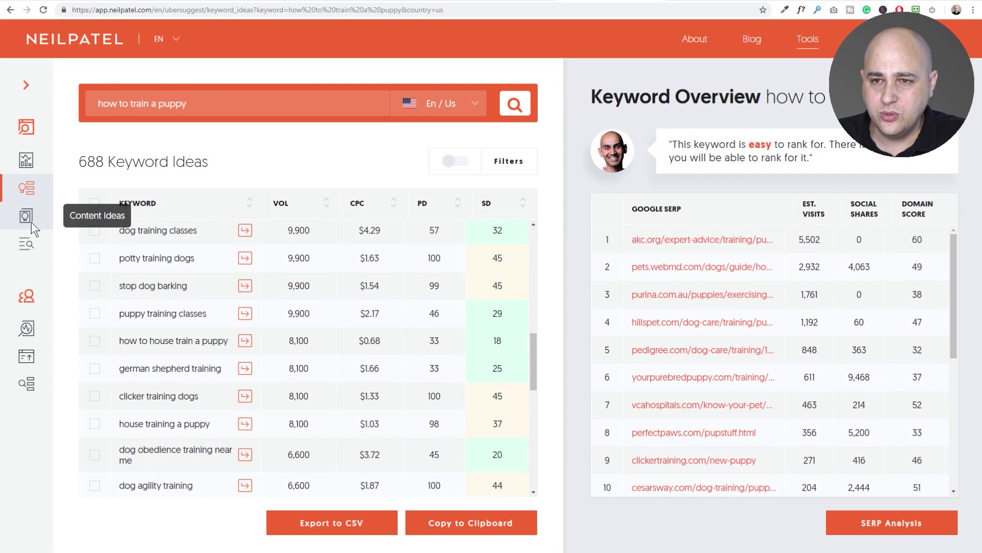
# Step: Open the full SERP Analysis for "how to train a puppy" and review the ranked pages, estimated visits and domain scores
pyautogui.click(26, 245)
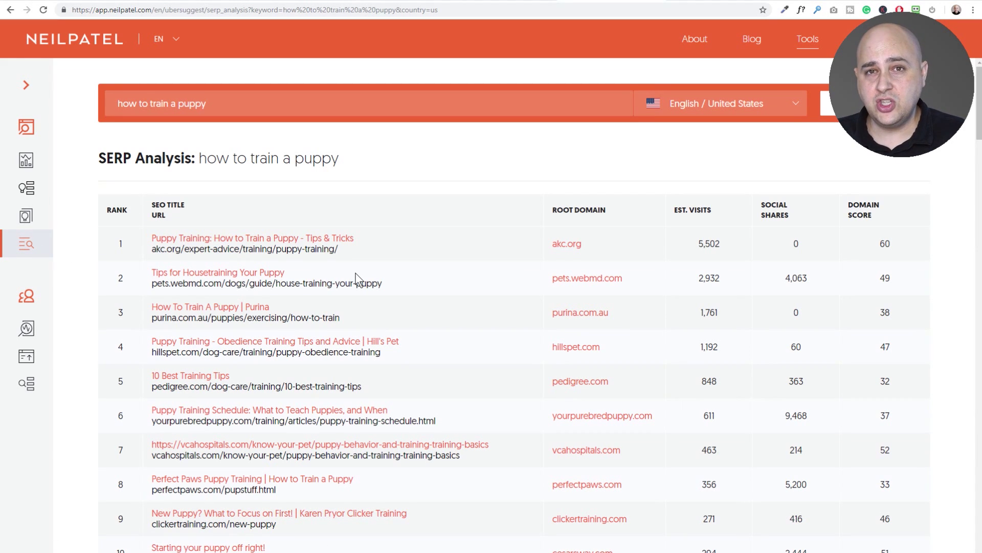
pyautogui.scroll(-10, 413, 287)
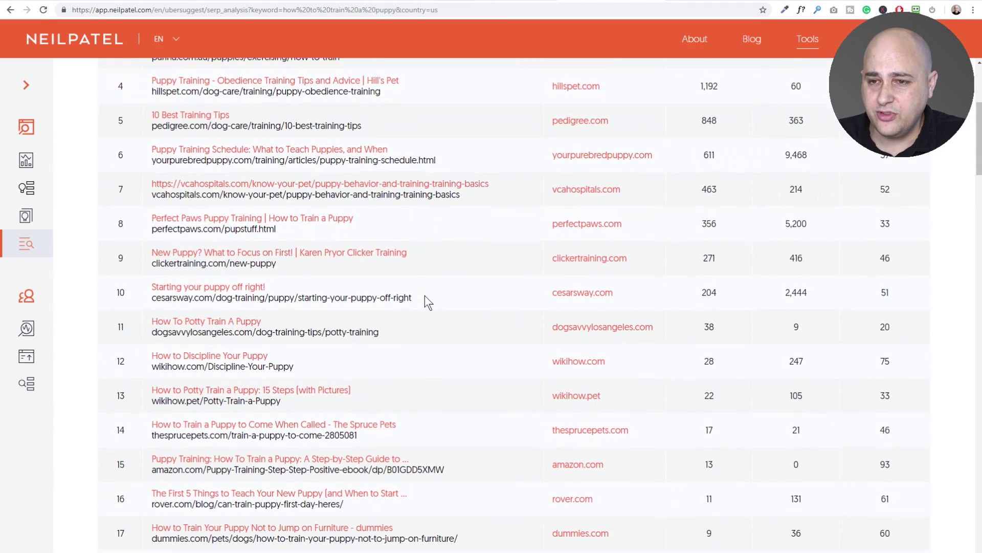
pyautogui.scroll(-5, 424, 295)
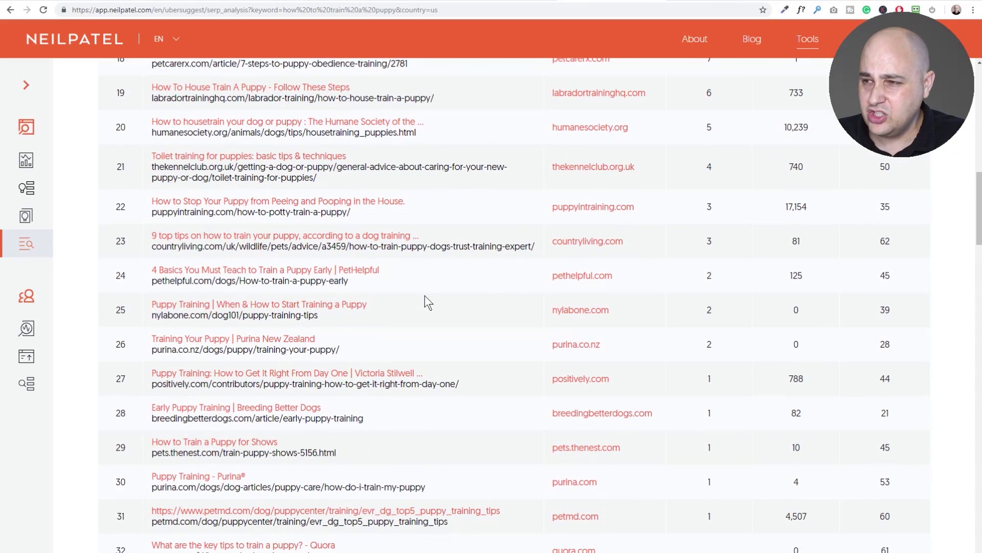
pyautogui.scroll(16, 425, 296)
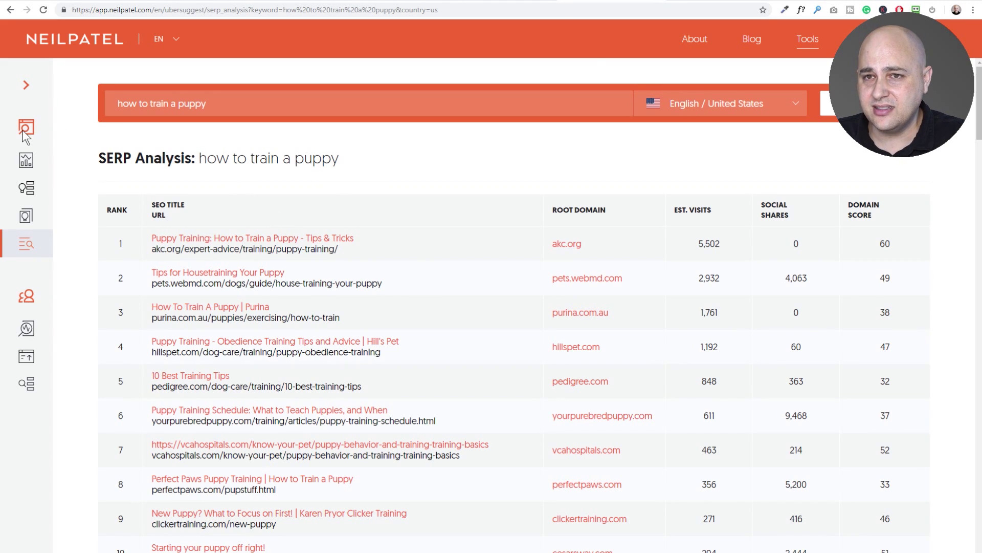
# Step: Return to the keyword overview for "how to train a puppy", and switch to the Ludus presentation's Ubersuggest tutorial slide
pyautogui.click(26, 160)
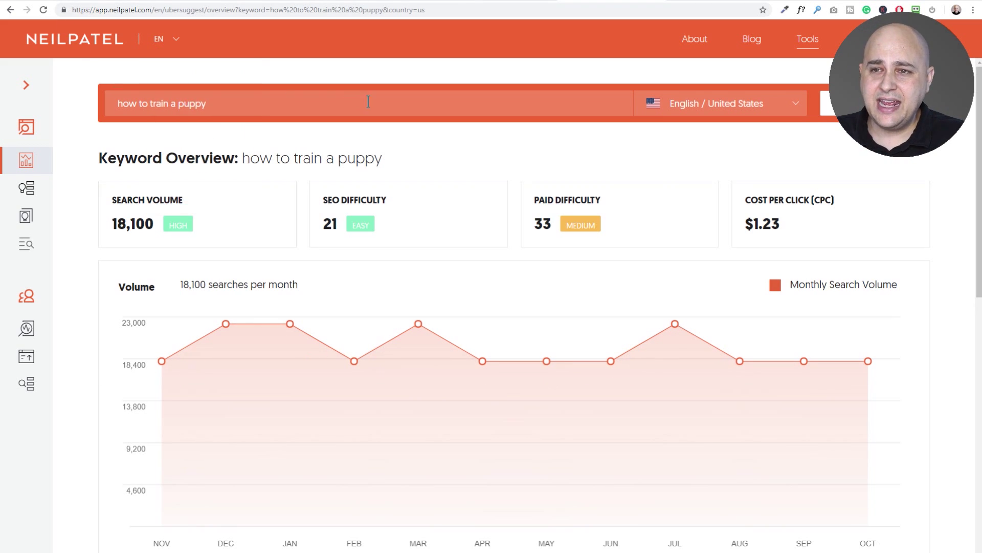
pyautogui.moveTo(173, 43)
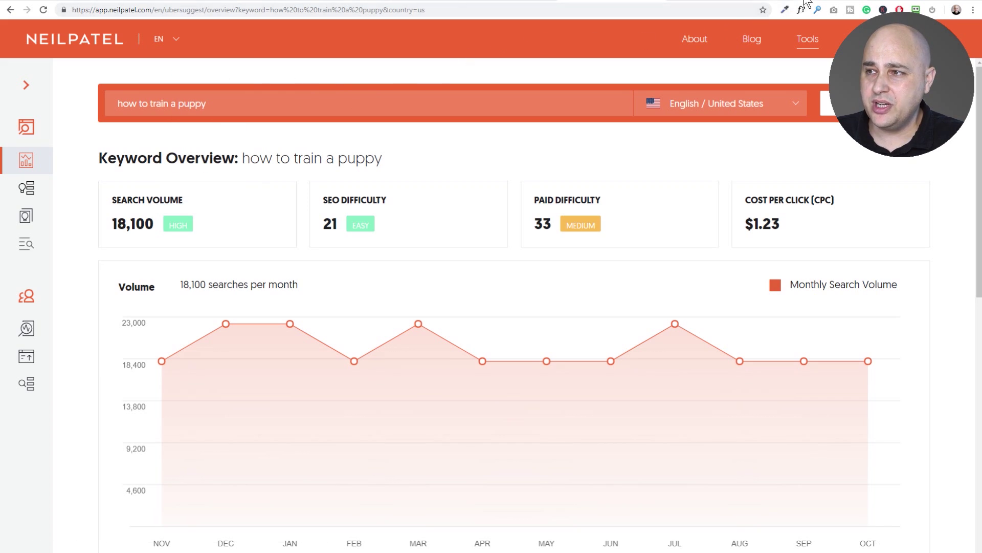
pyautogui.hotkey('ctrl', 'Tab')
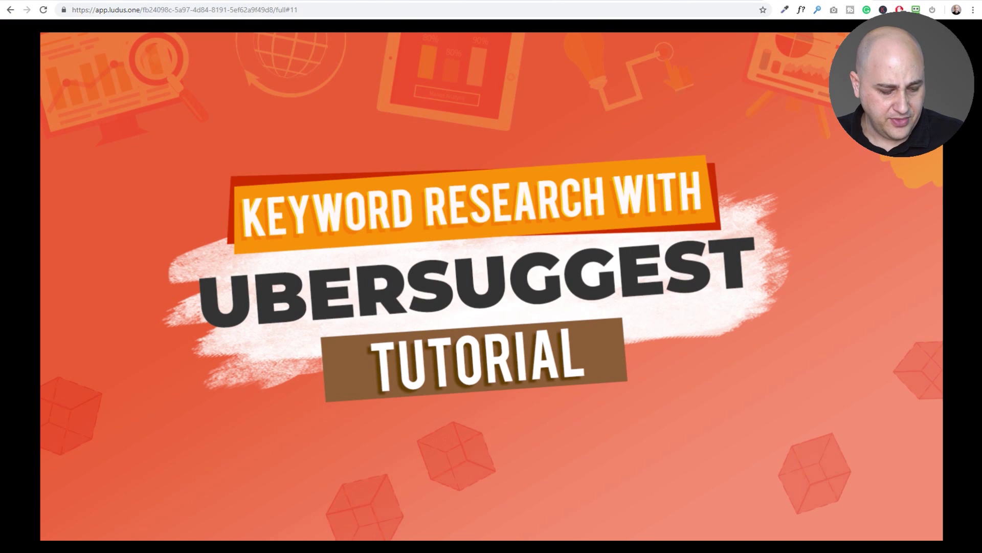